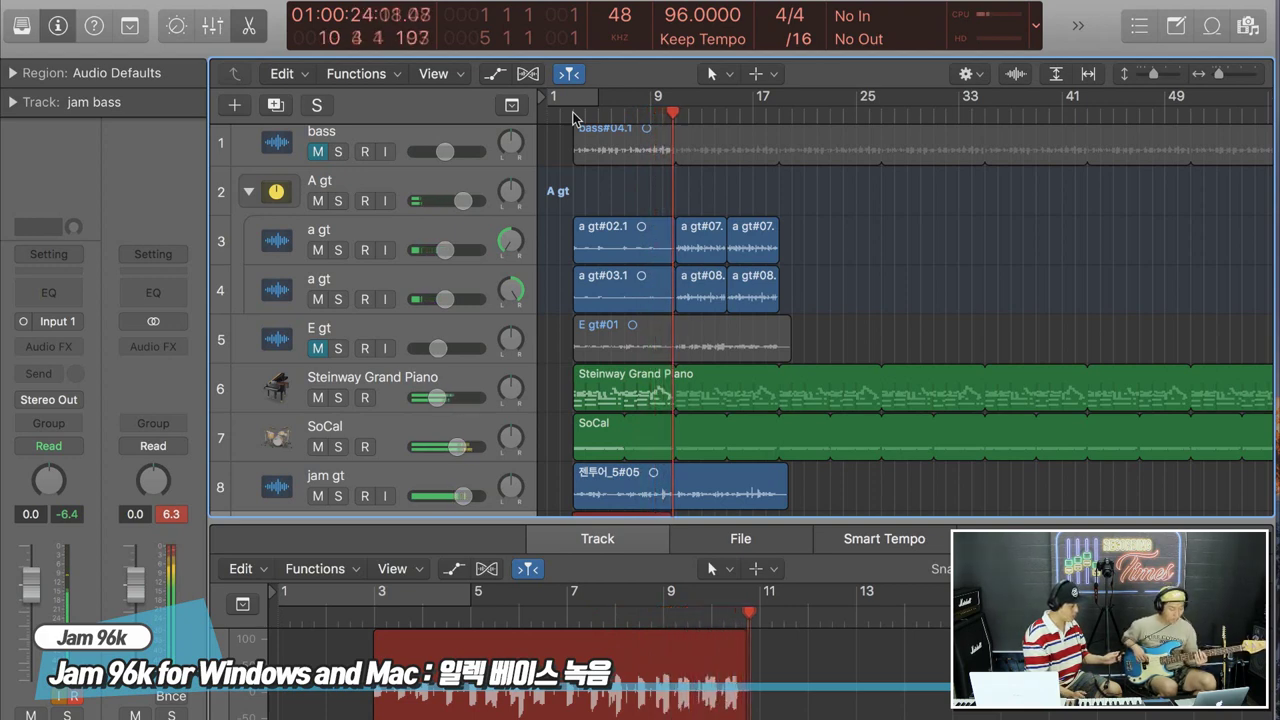
Stop recording the bass take and try to split the jam bass region at bar 11
key(space)
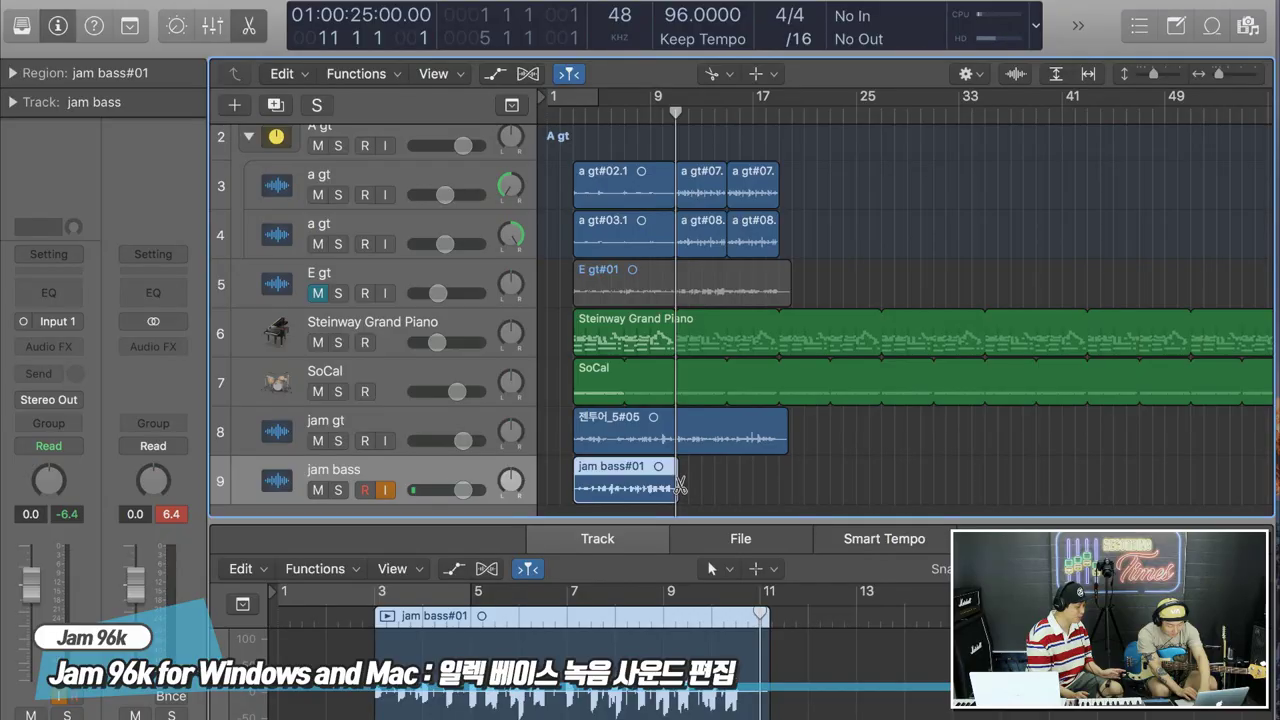
click(680, 484)
key(t)
click(770, 470)
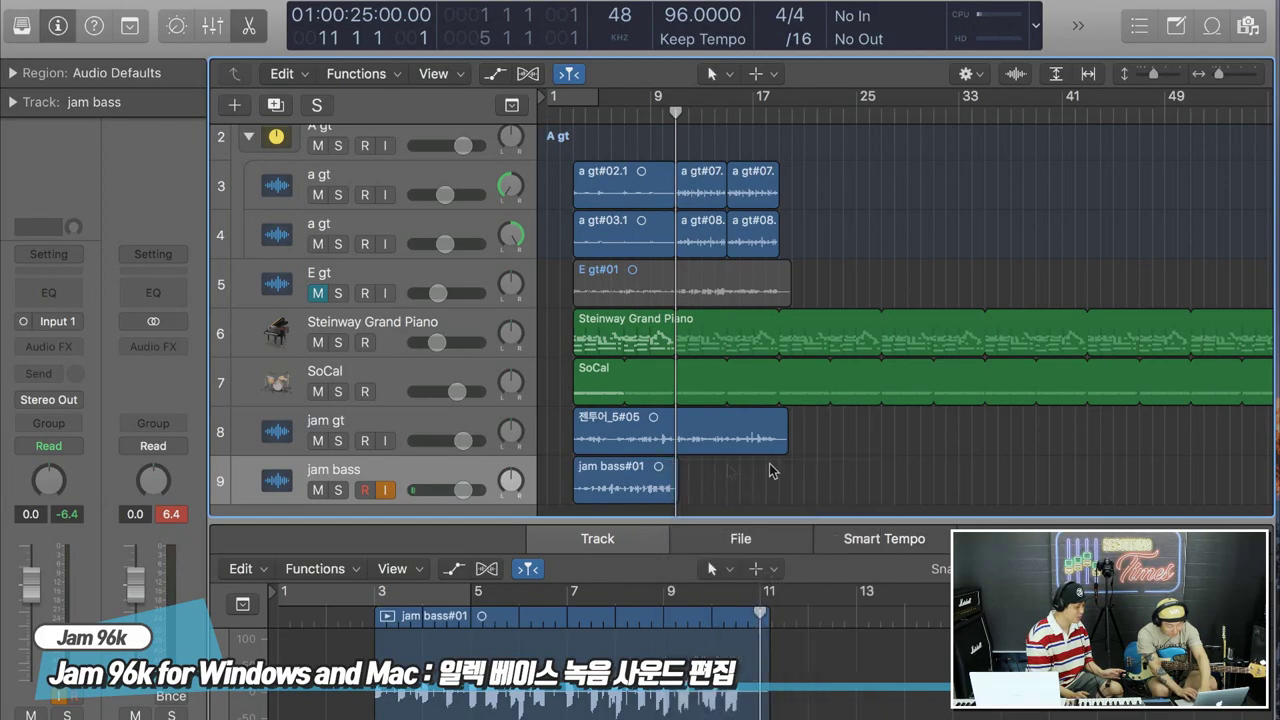
Split the jam bass region at bar 11 and delete the short leftover tail
key(super+Right)
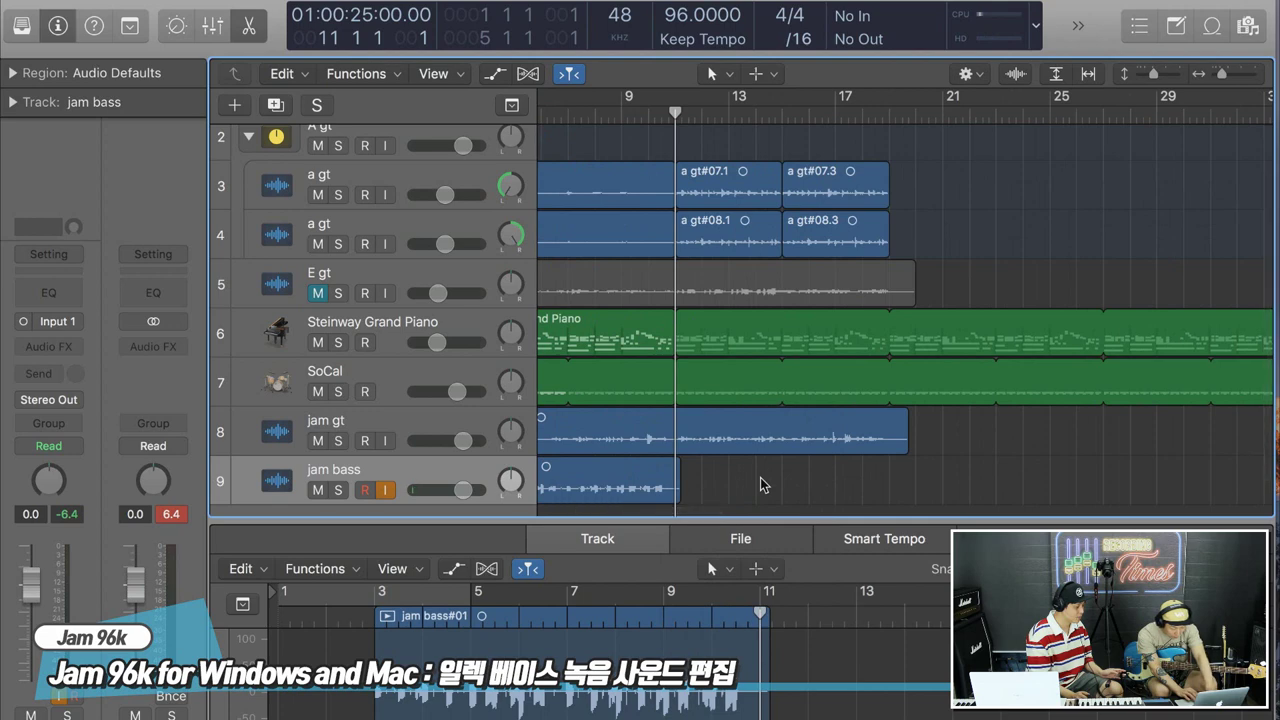
click(651, 477)
key(t)
key(i)
click(676, 491)
key(t)
key(t)
key(t)
click(675, 482)
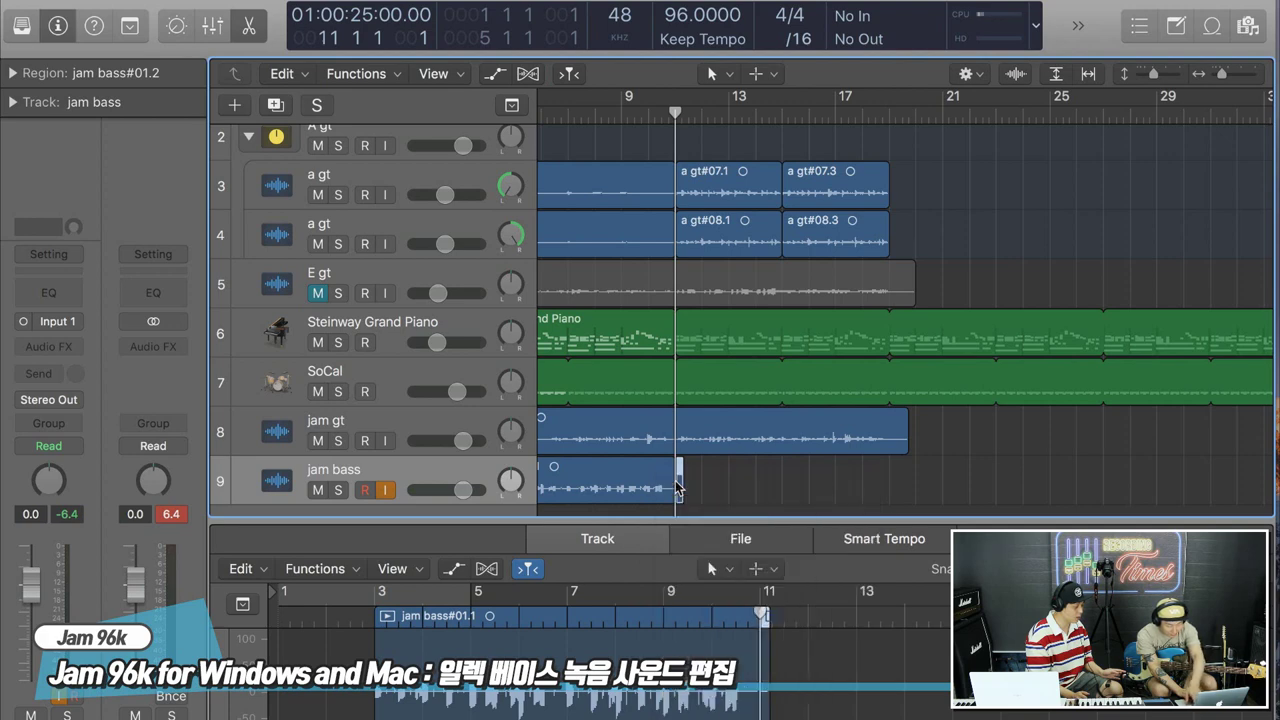
click(648, 488)
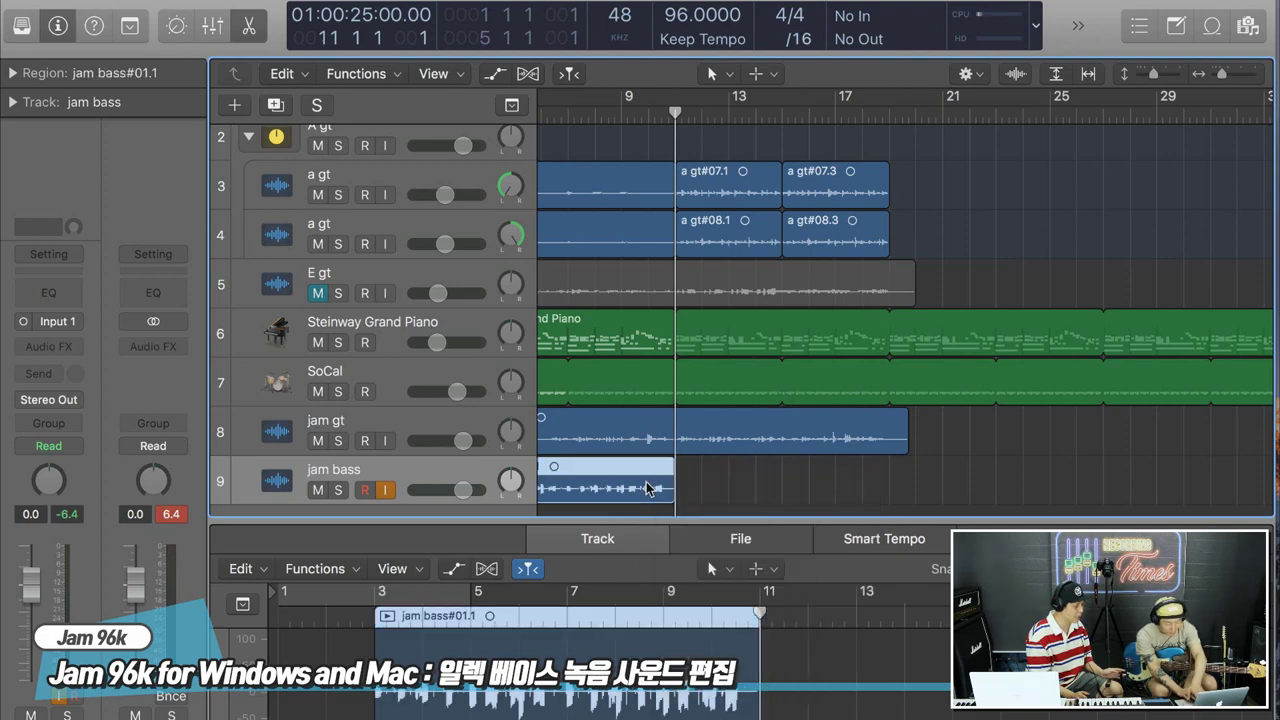
Loop the trimmed jam bass region and play the arrangement from bar 3 with jam bass input monitoring off
key(super+z)
scroll(646, 481, left, 3)
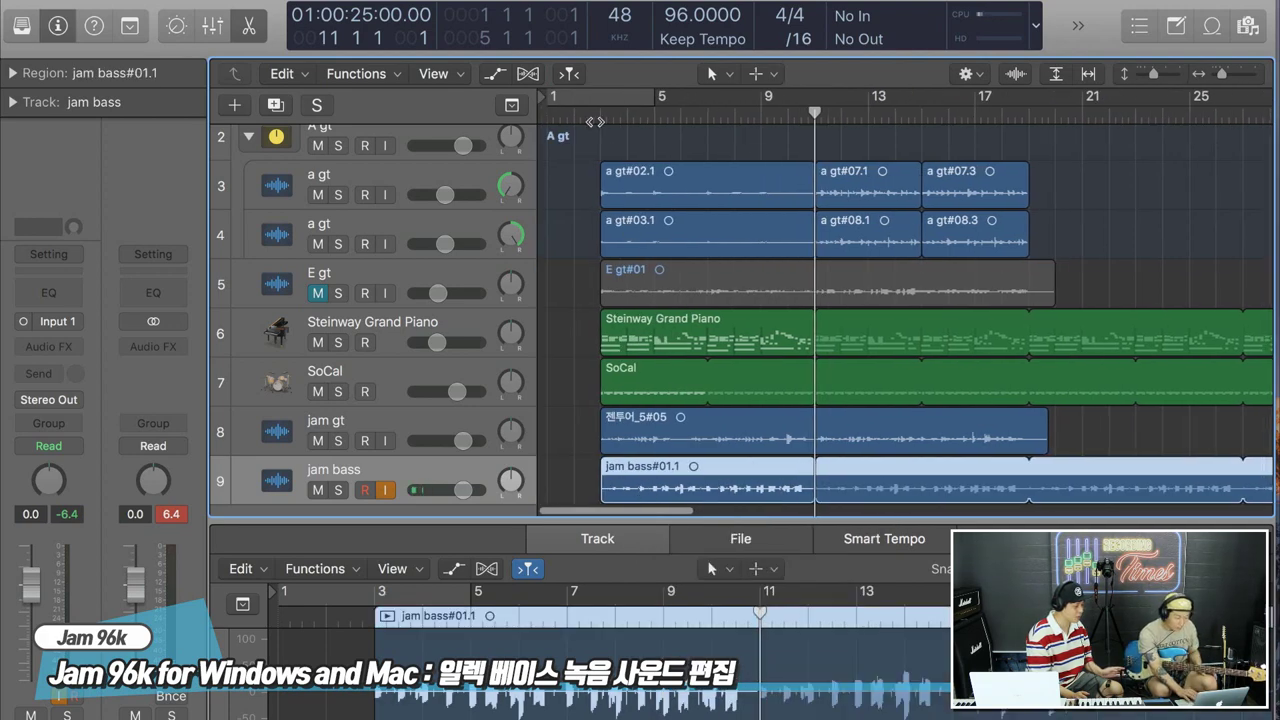
click(597, 121)
key(super+f)
key(space)
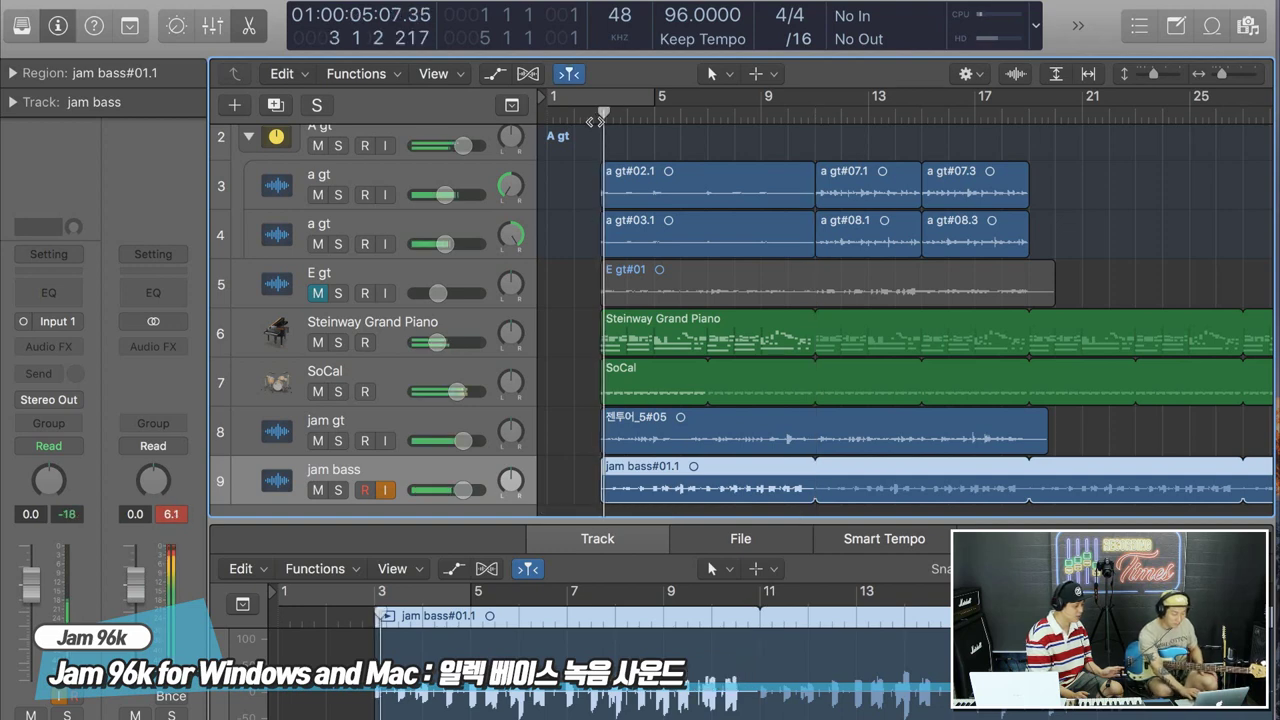
click(384, 489)
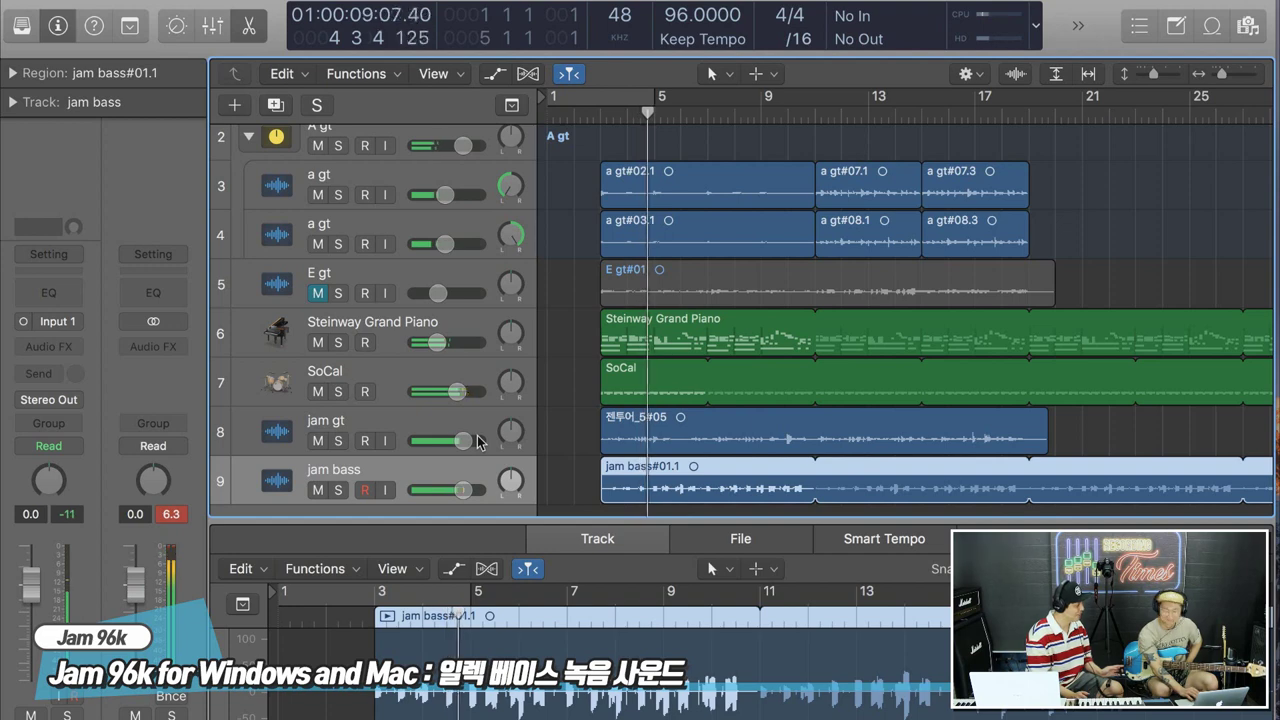
Lower the jam gt track's volume slightly and solo the jam bass track
click(463, 440)
drag(463, 440, 450, 440)
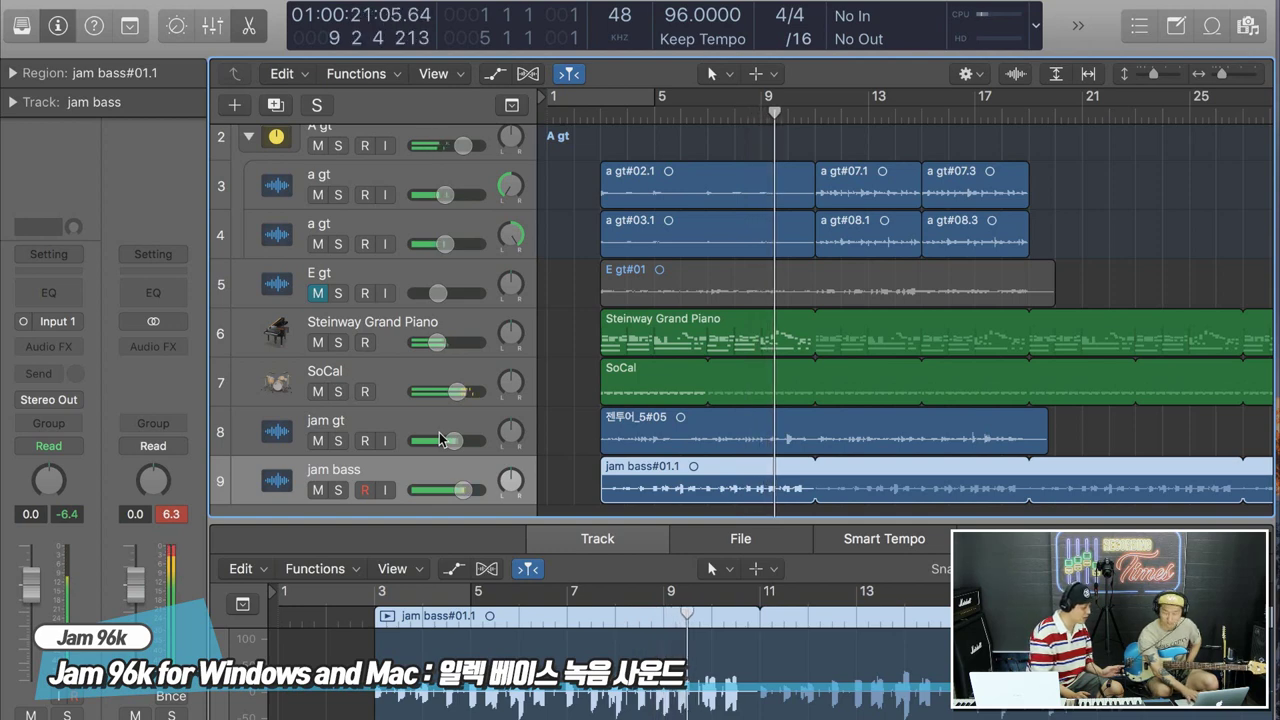
click(339, 490)
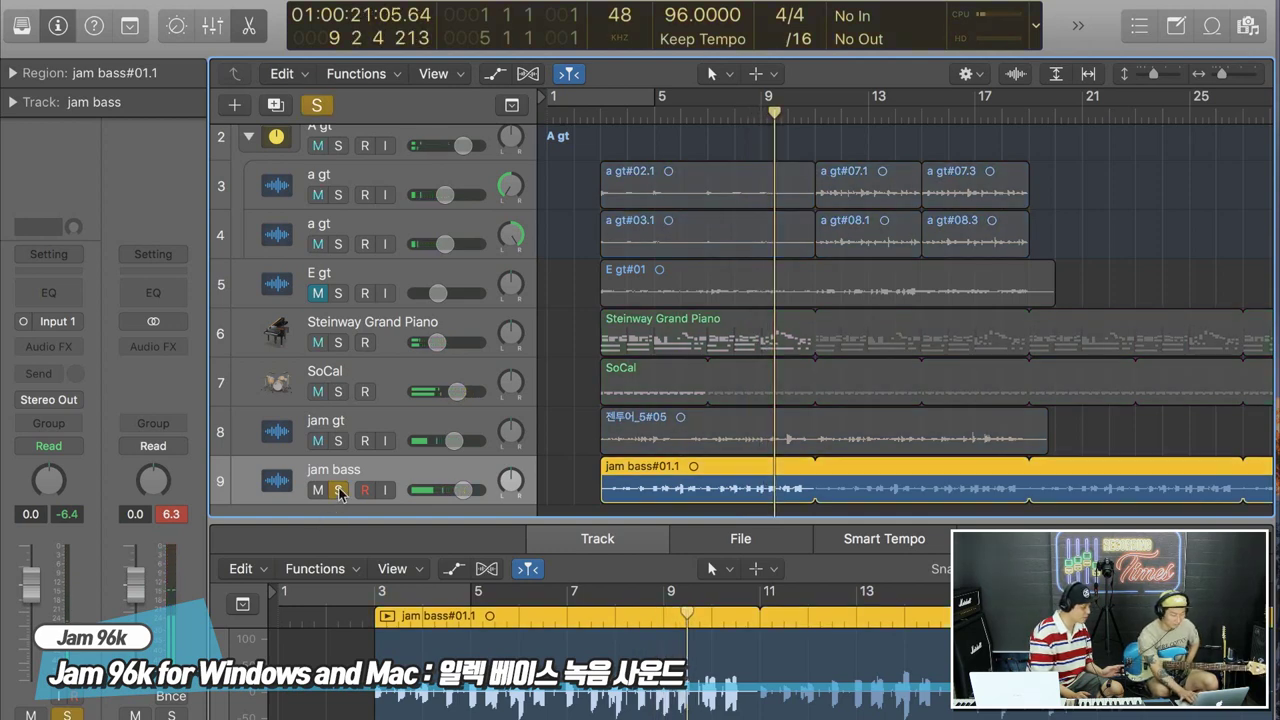
Insert Amp Designer on the jam bass track and look through its amp models
click(48, 346)
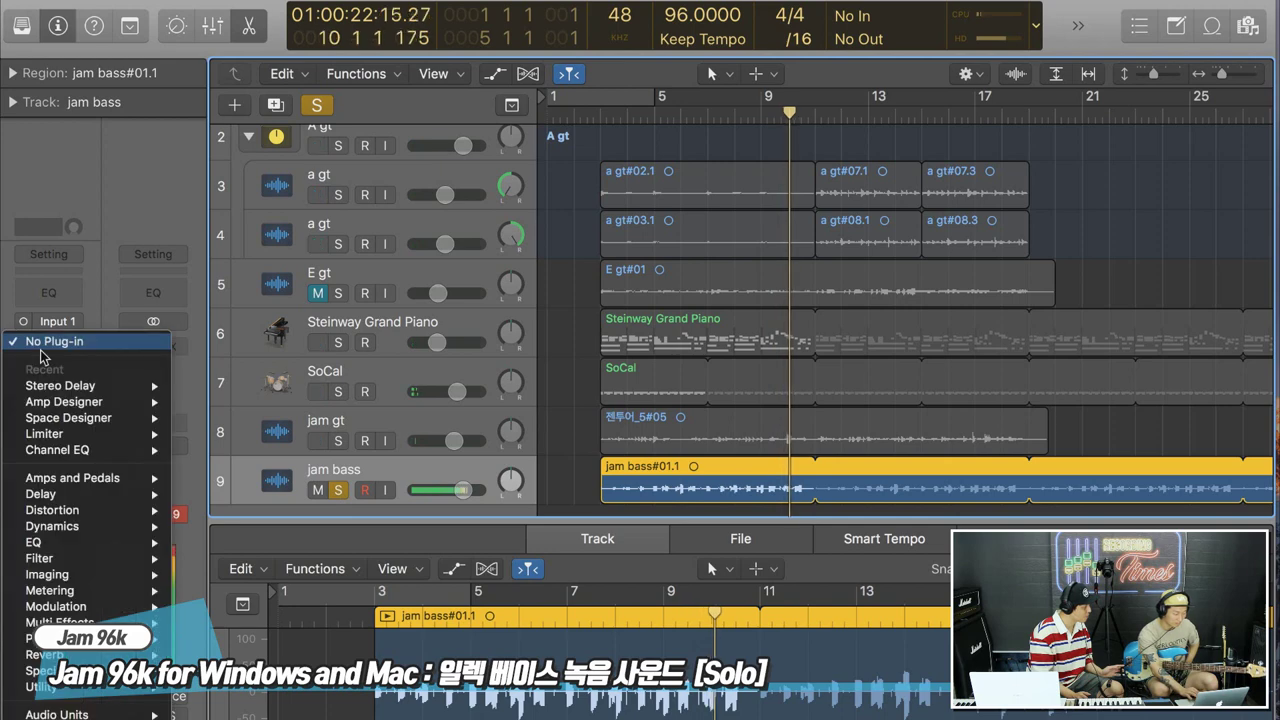
mouse_move(96, 404)
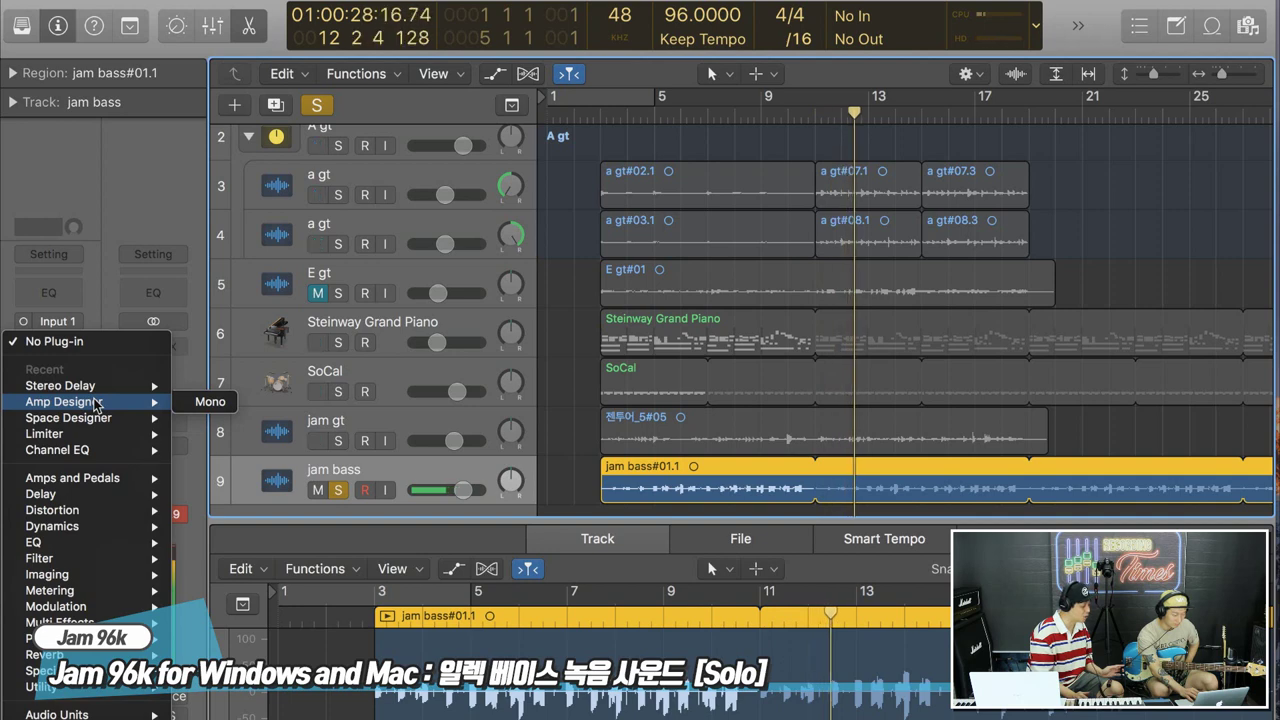
click(96, 404)
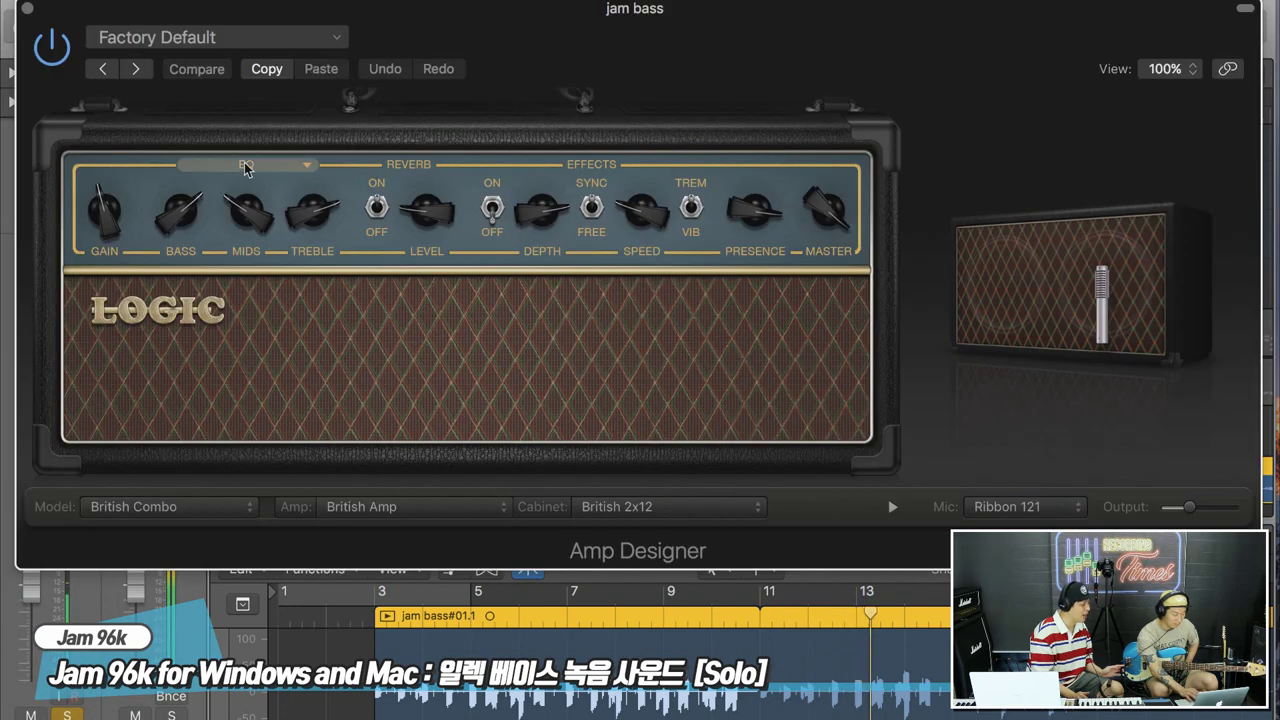
click(194, 508)
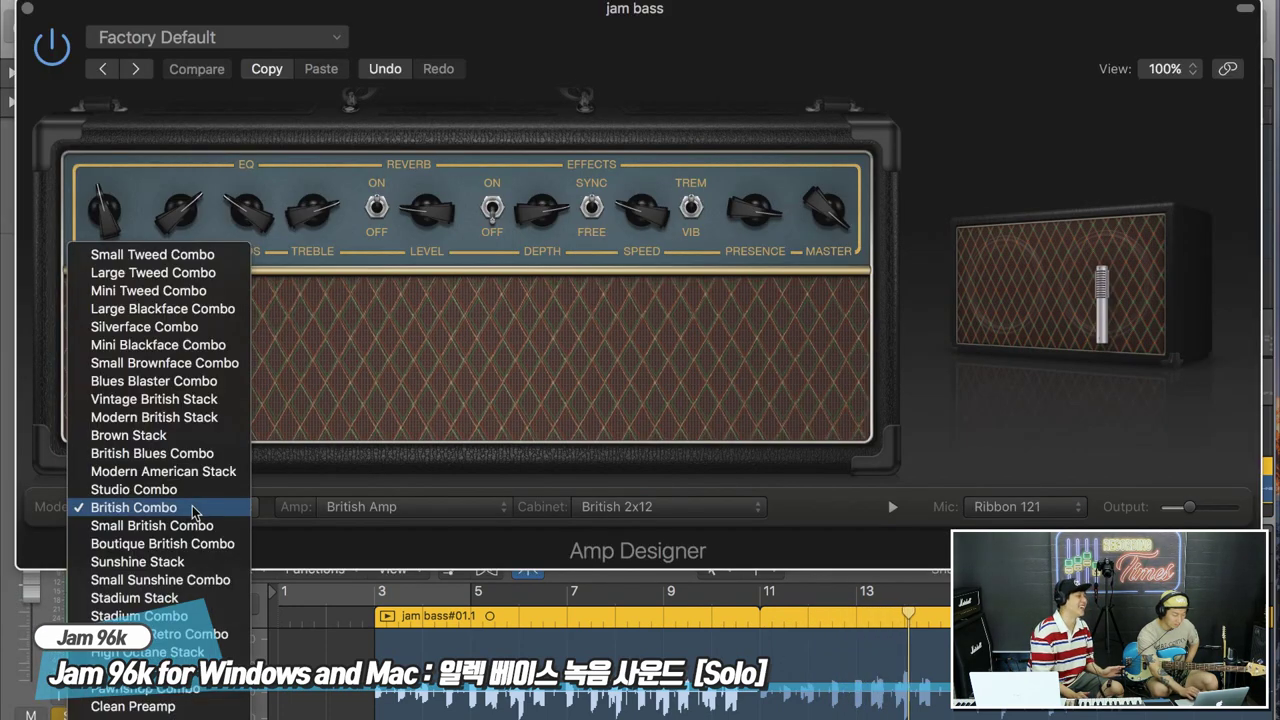
click(433, 402)
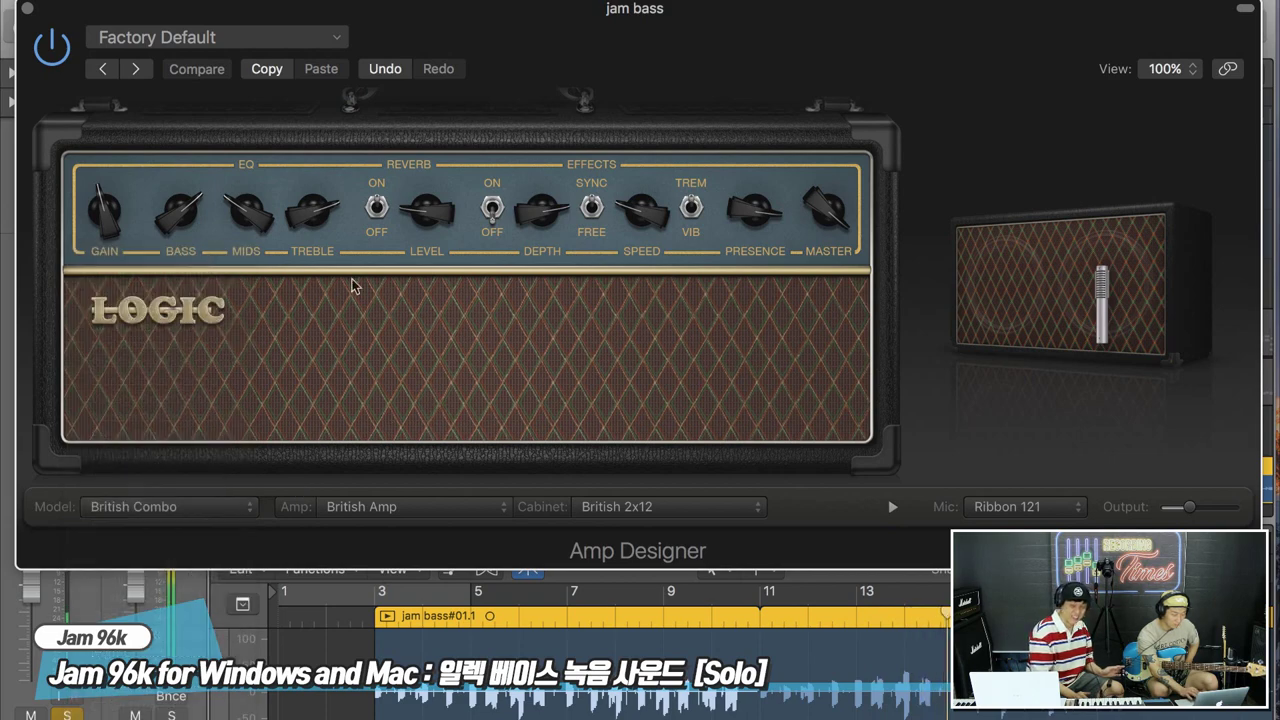
click(27, 10)
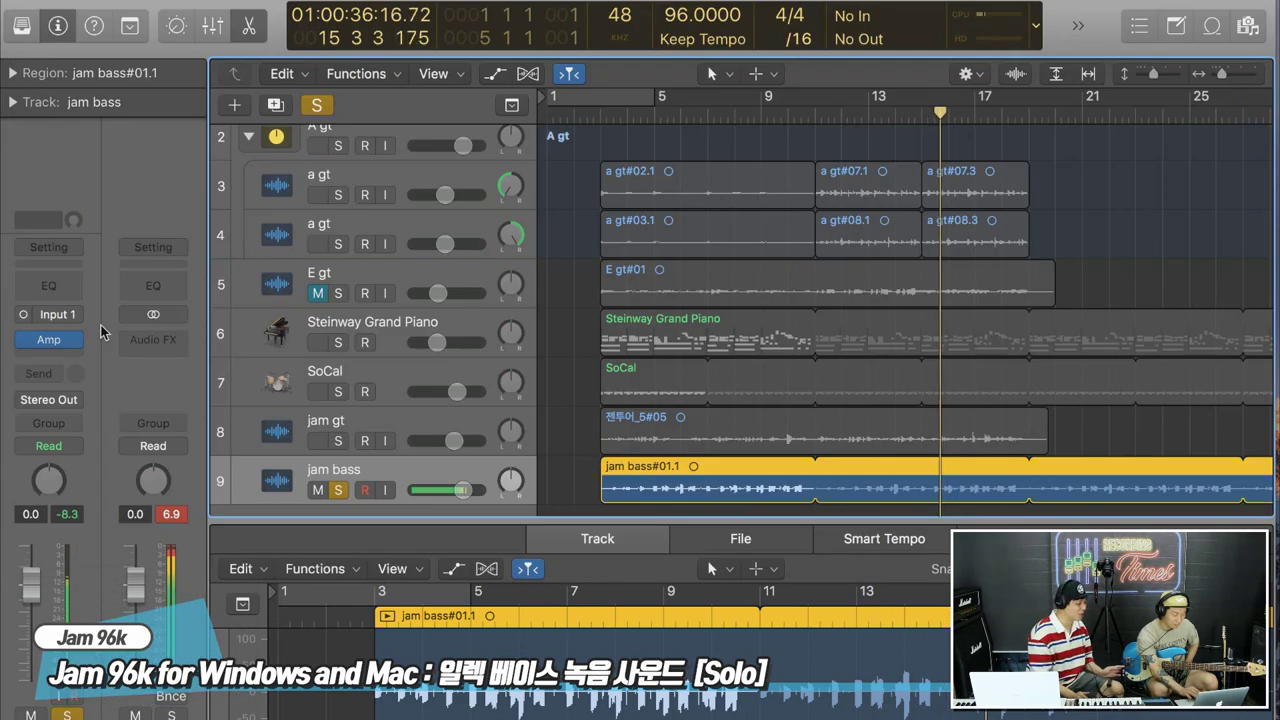
Replace Amp Designer with Bass Amp Designer on the jam bass track
click(50, 338)
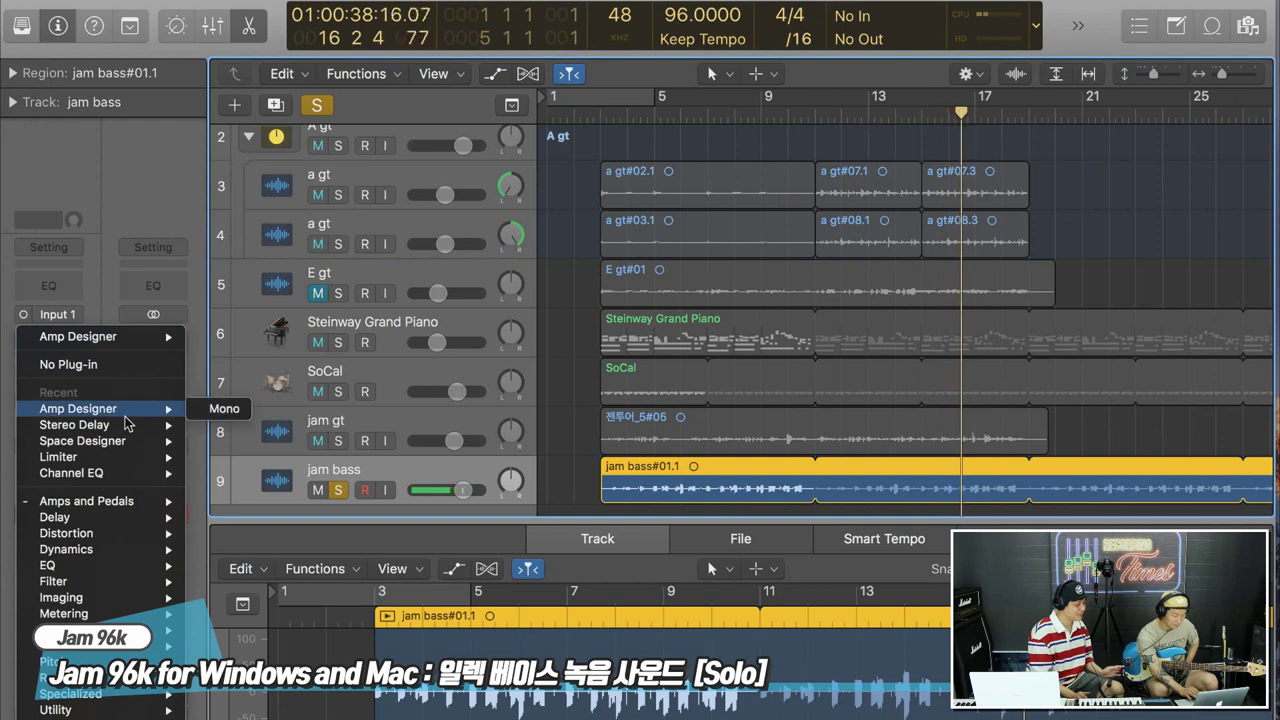
mouse_move(148, 512)
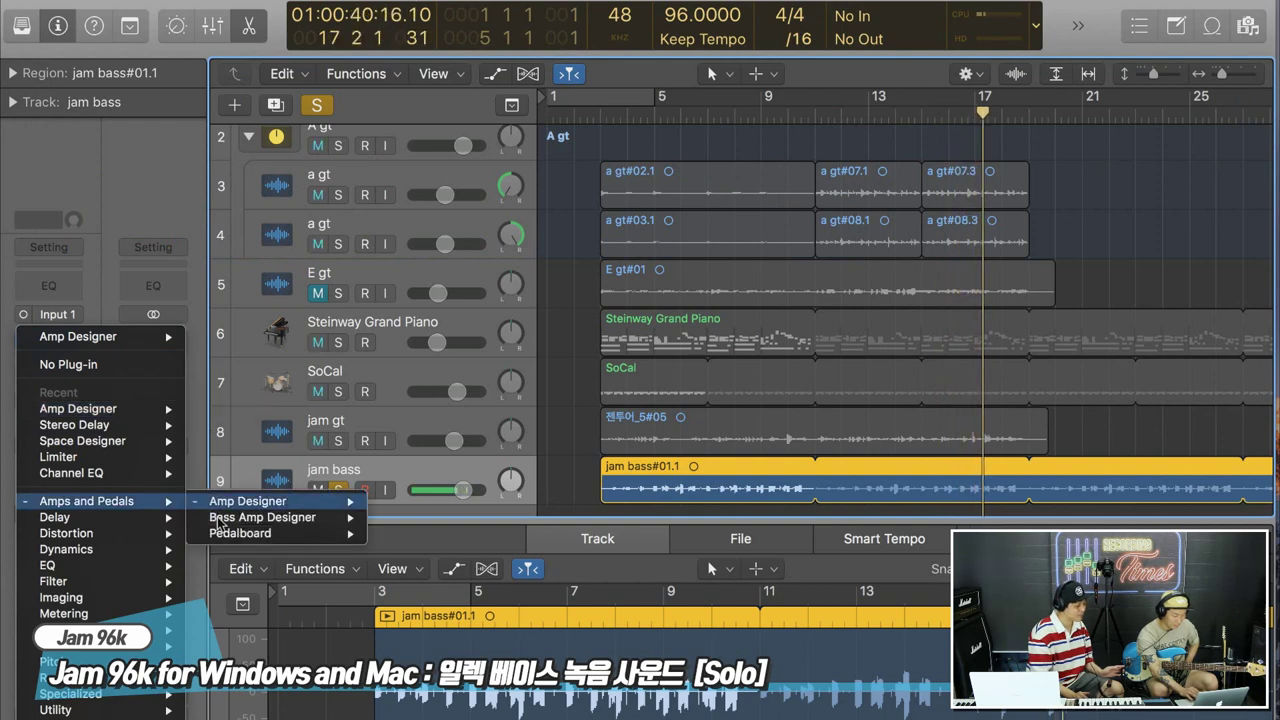
click(395, 517)
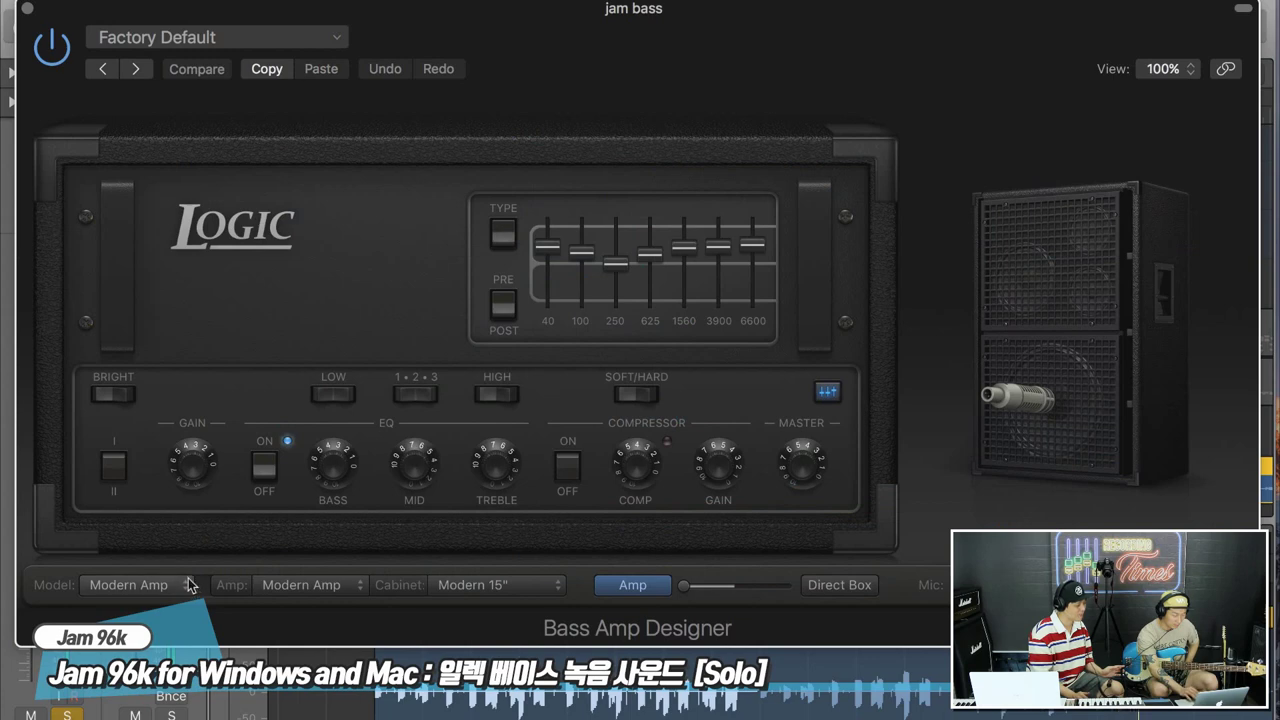
Load the 60's Combo preset in Bass Amp Designer, raise its Master level and close the plug-in
click(138, 69)
click(138, 69)
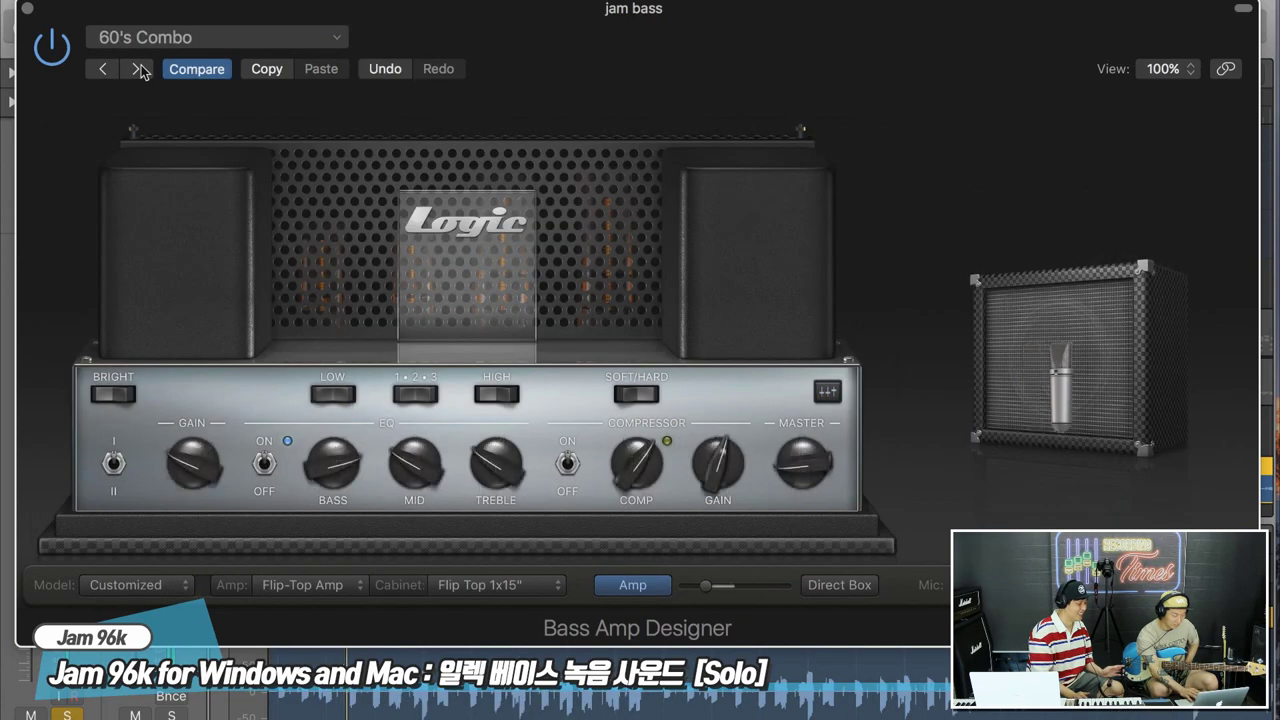
click(138, 69)
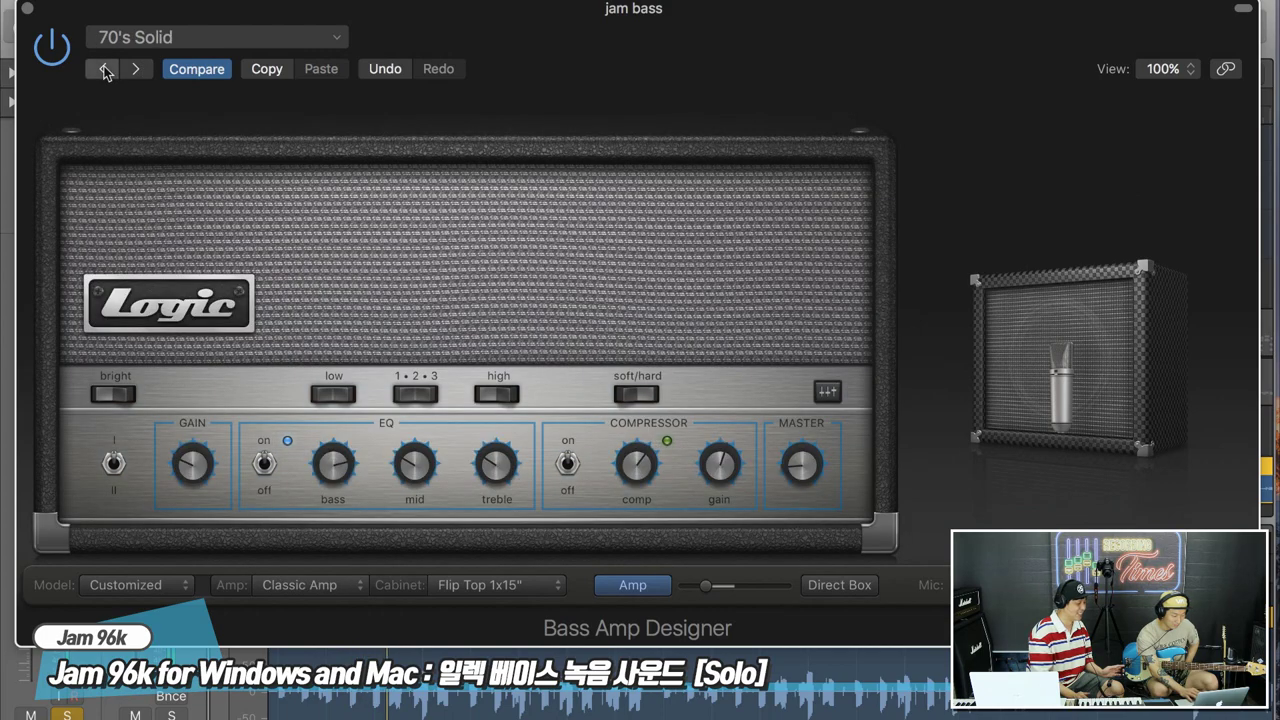
click(104, 69)
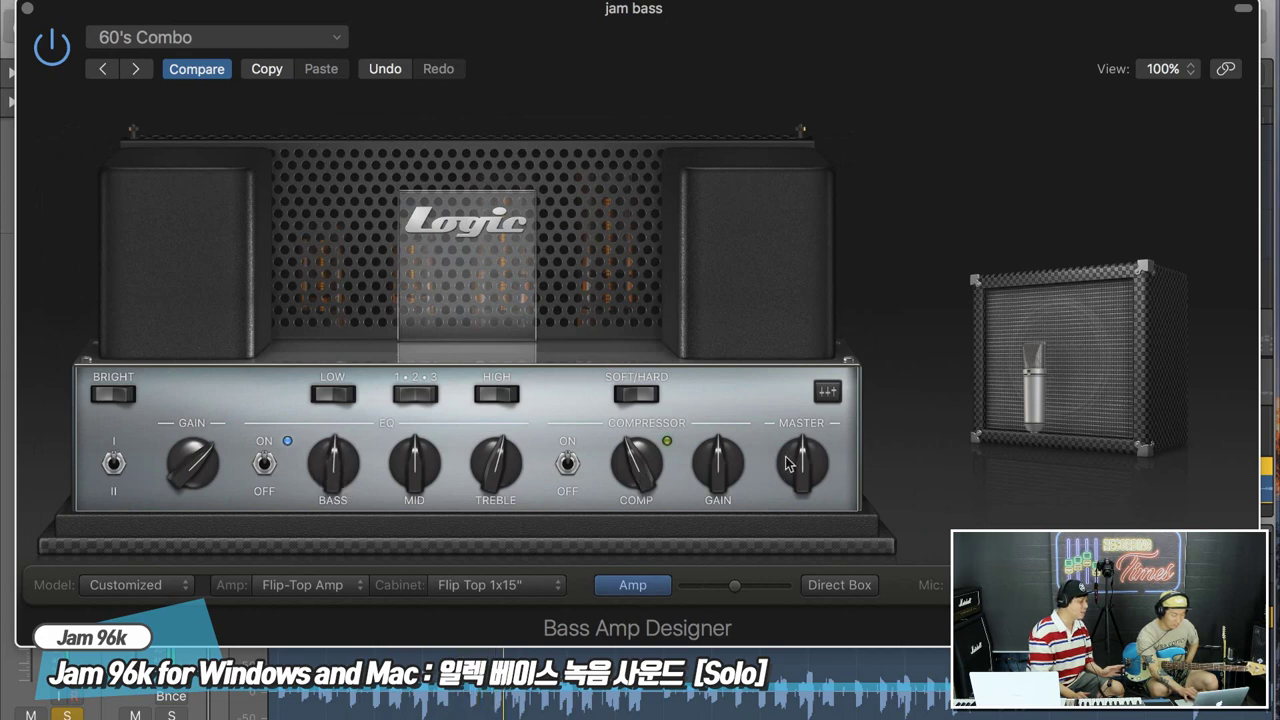
drag(800, 460, 792, 435)
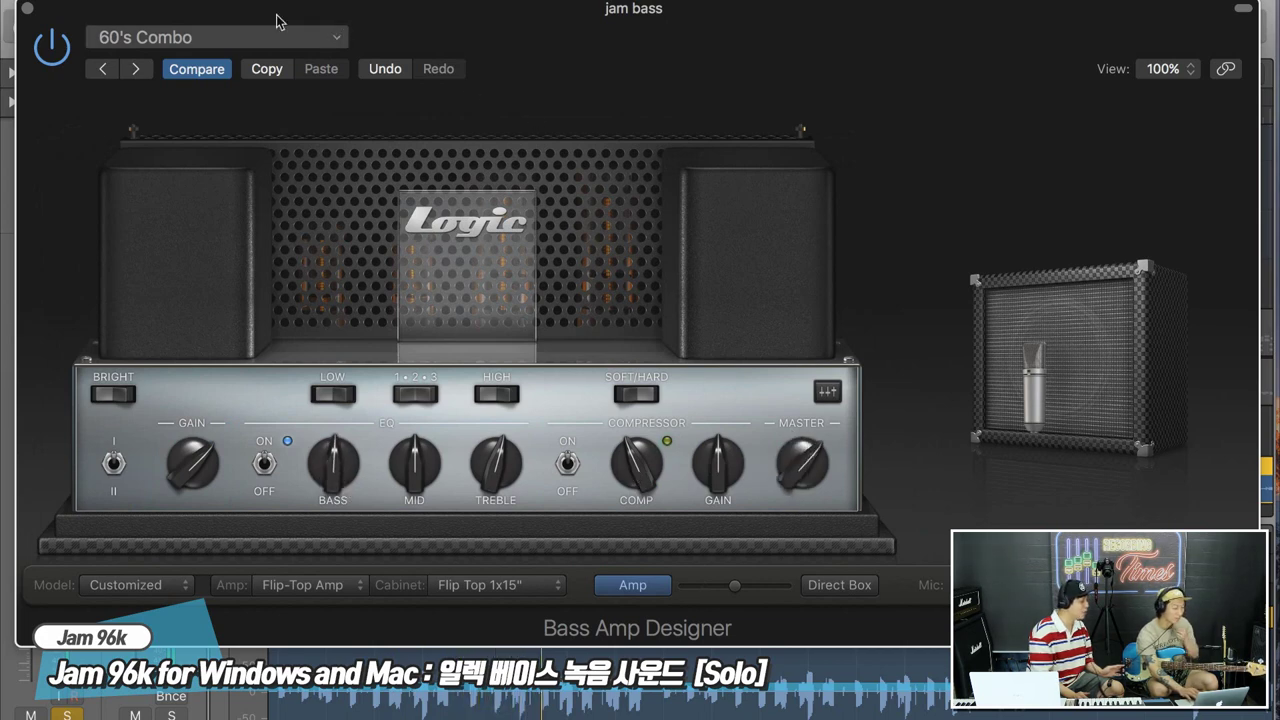
key(super+w)
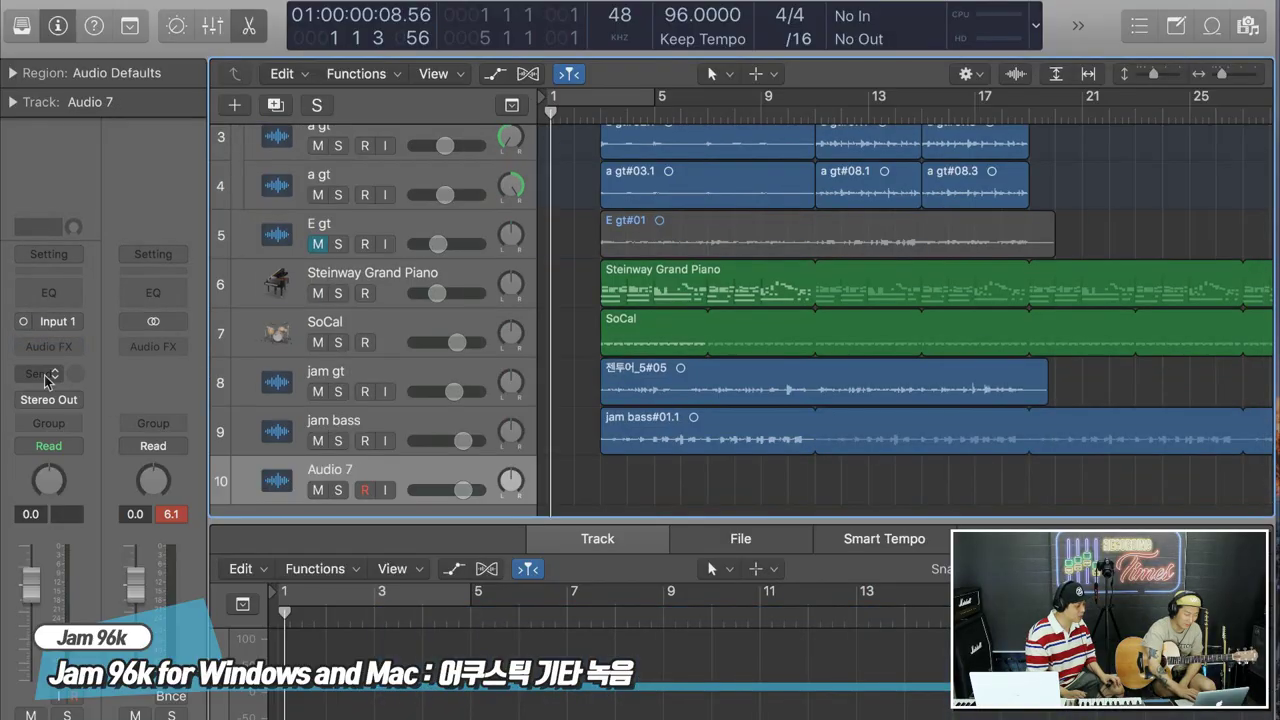
Add a Bus 5 send at -17.4 to the Audio 7 track and rename the track ja ac gt
click(46, 372)
mouse_move(123, 491)
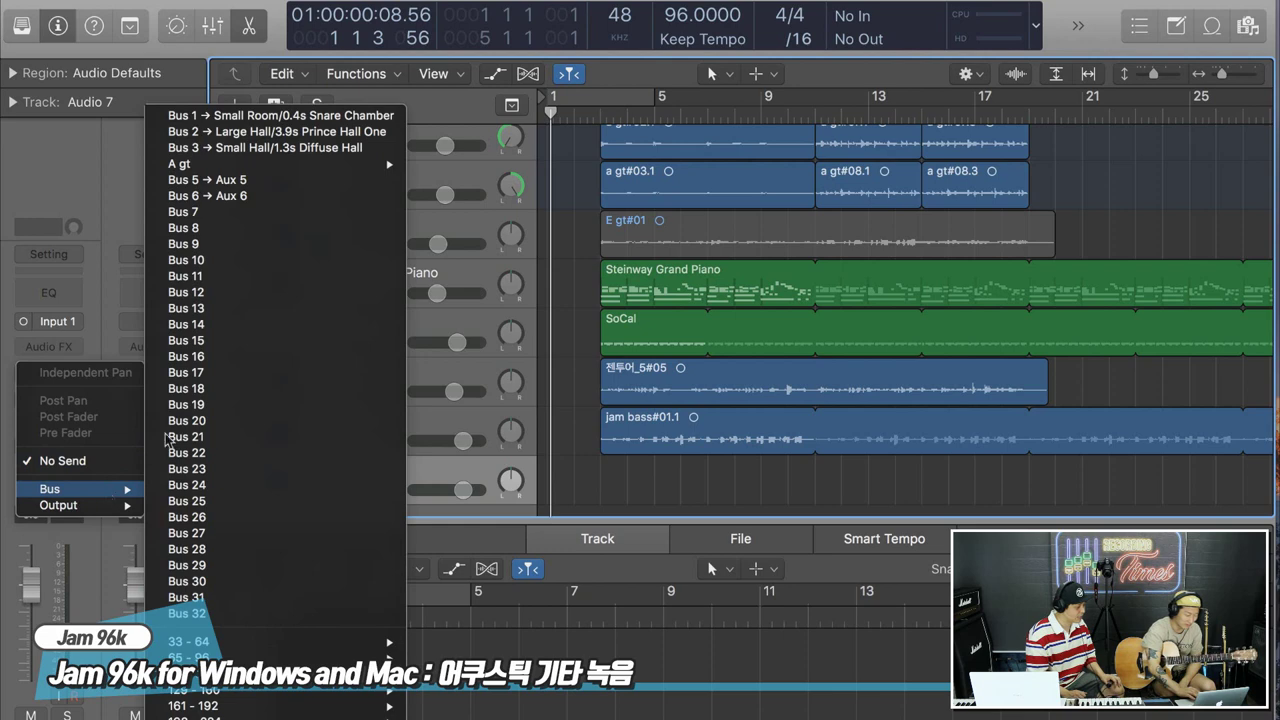
click(256, 180)
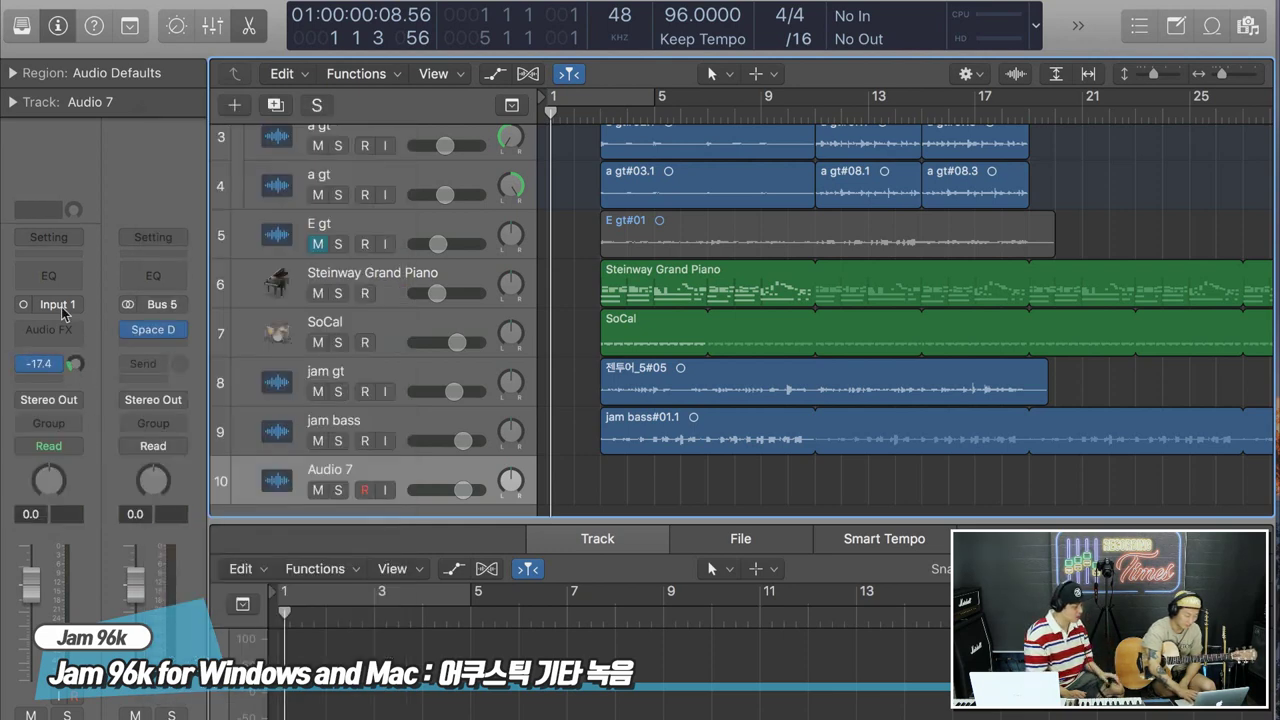
double_click(337, 472)
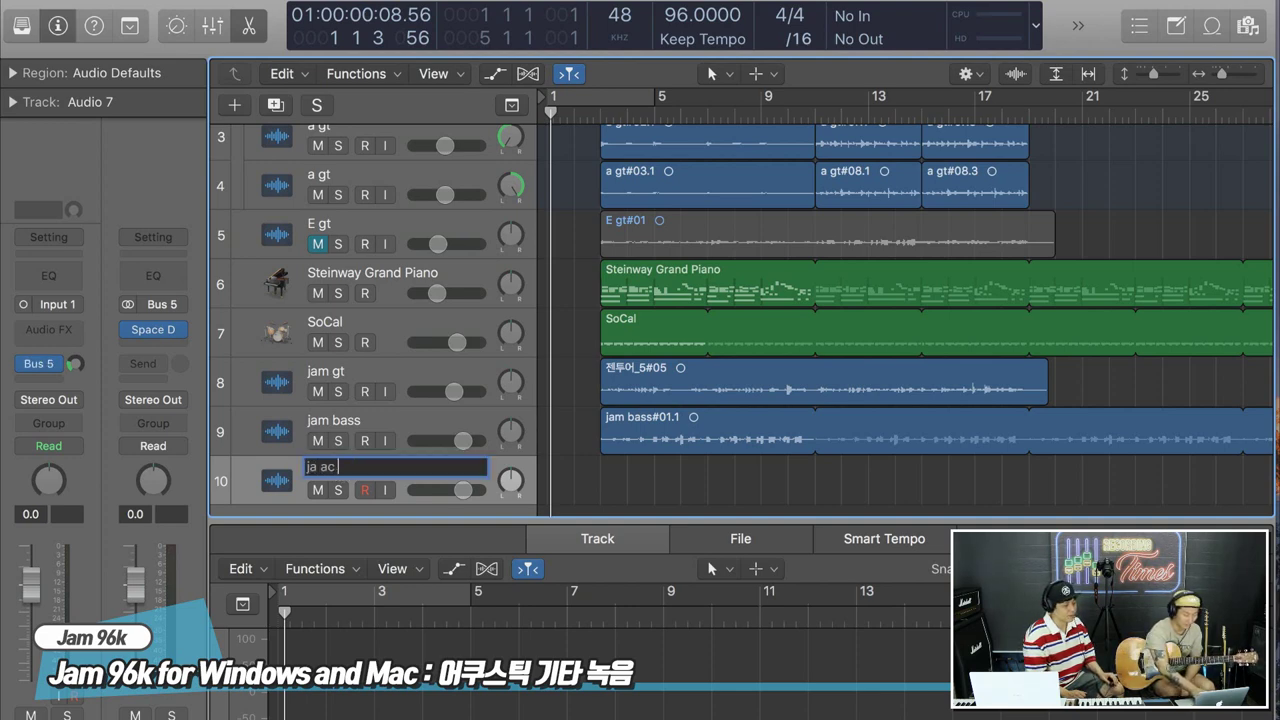
key(Return)
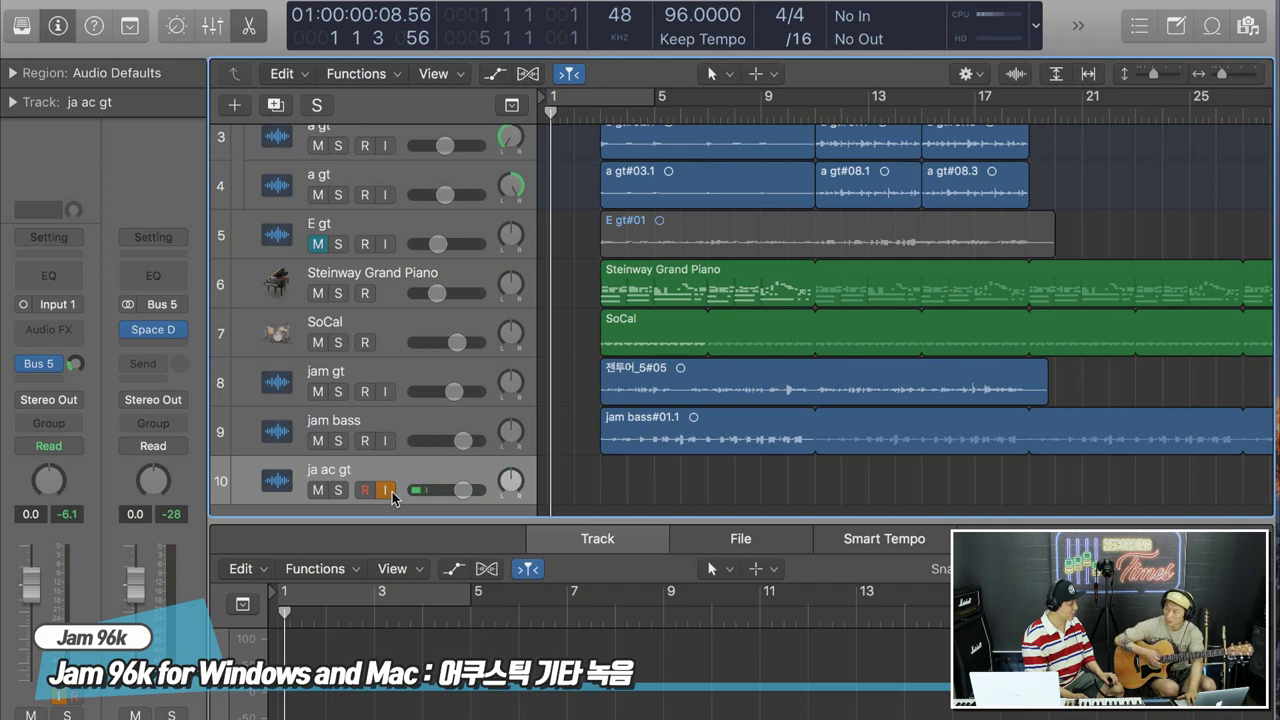
Record an acoustic guitar take on the ja ac gt track from bar 3 to bar 11
key(period)
key(period)
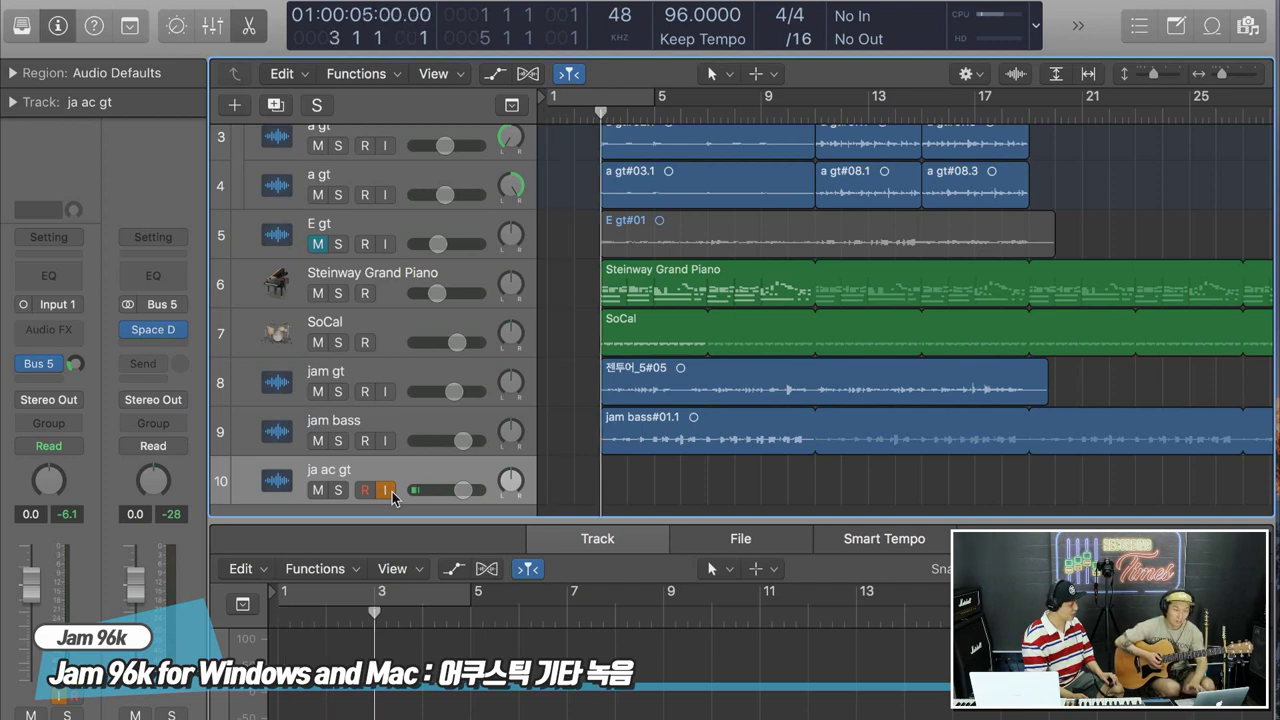
key(r)
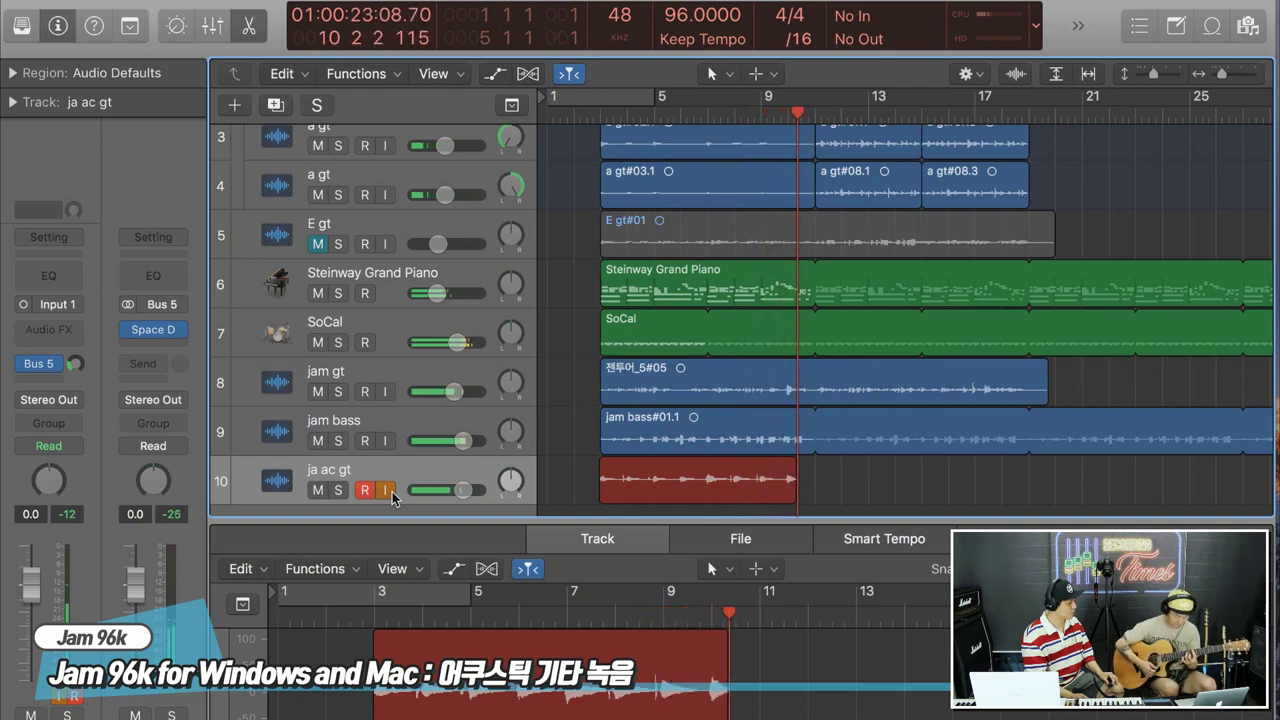
key(space)
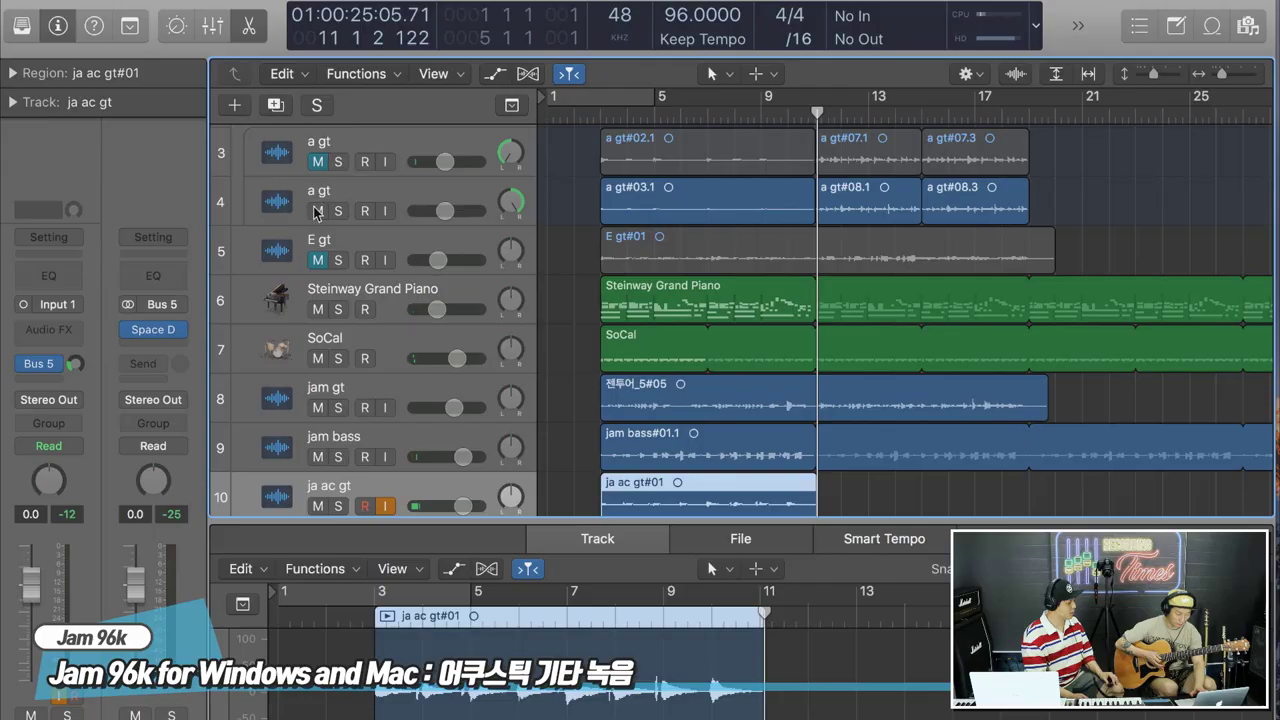
Pan the ja ac gt track left to -64 and add a duplicate track panned right to +63
scroll(363, 479, down, 2)
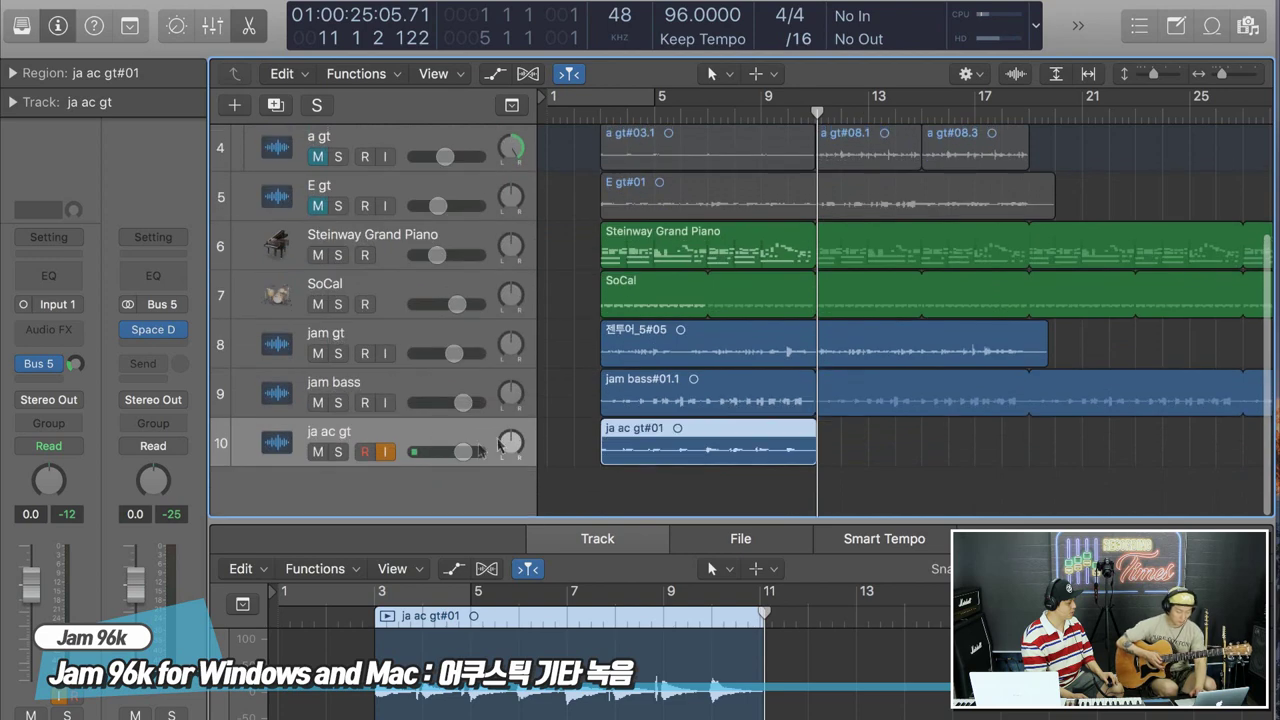
drag(514, 444, 516, 520)
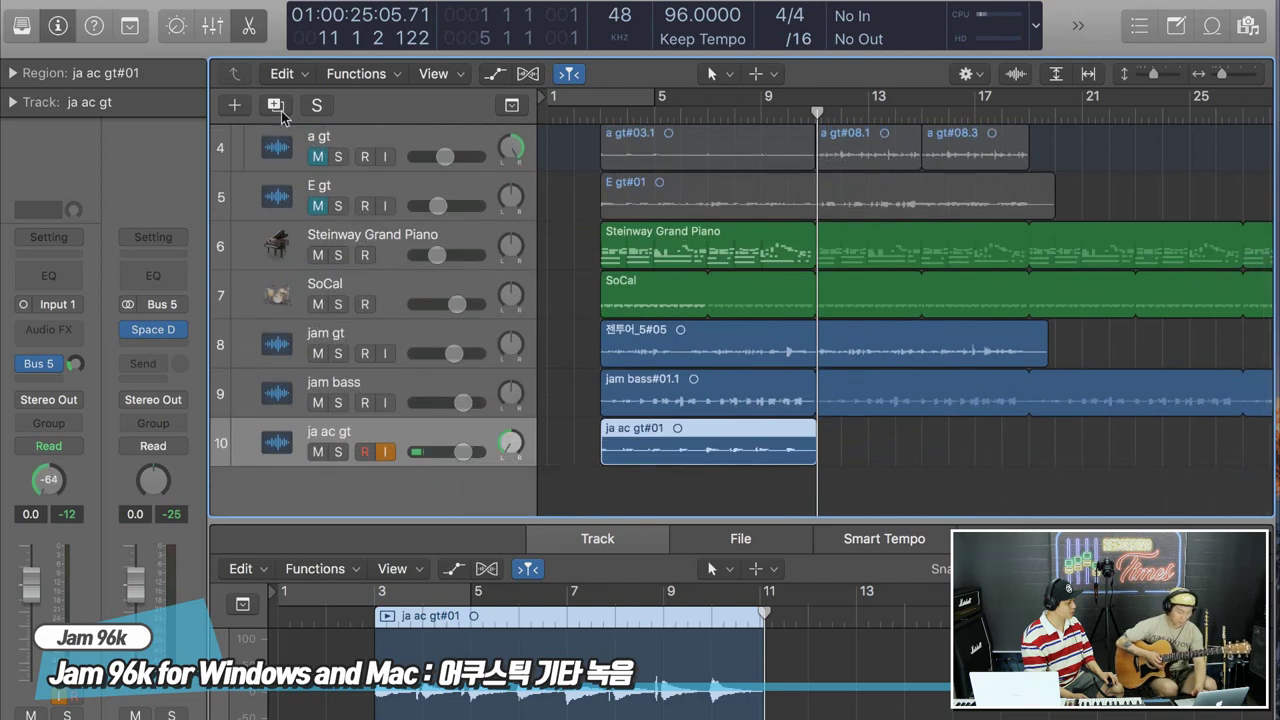
click(276, 108)
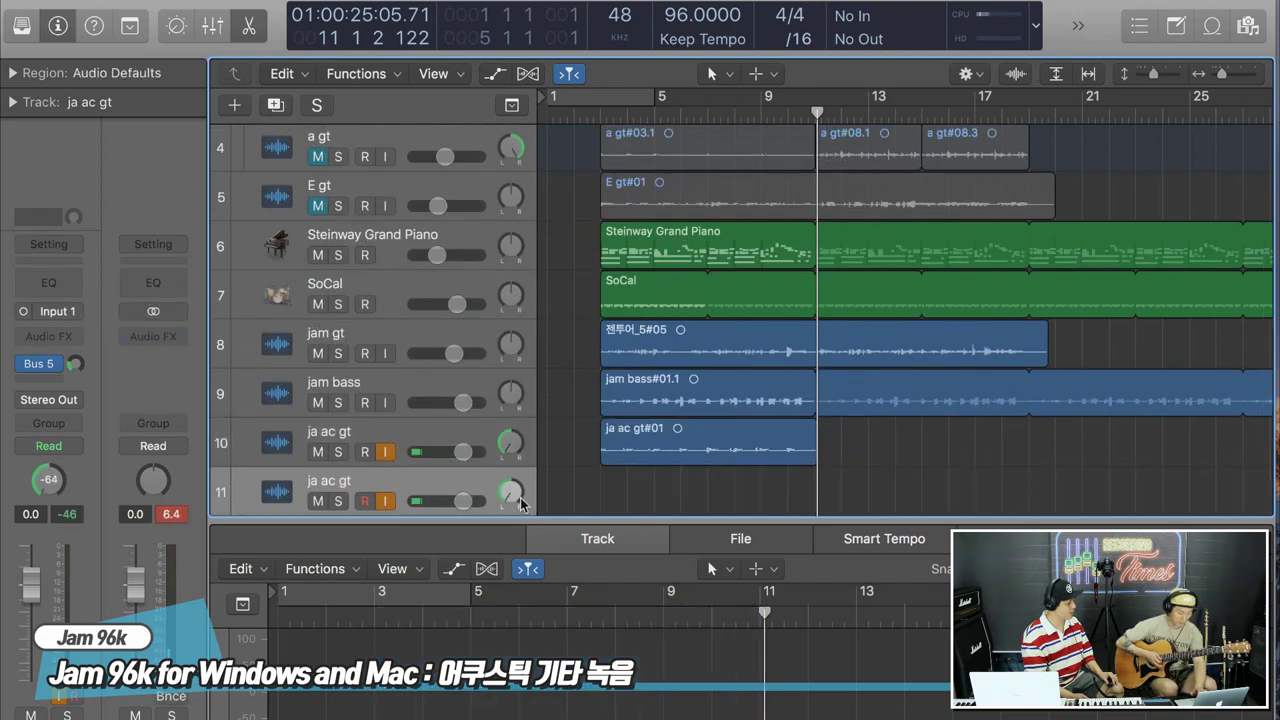
drag(503, 492, 503, 492)
drag(628, 144, 628, 144)
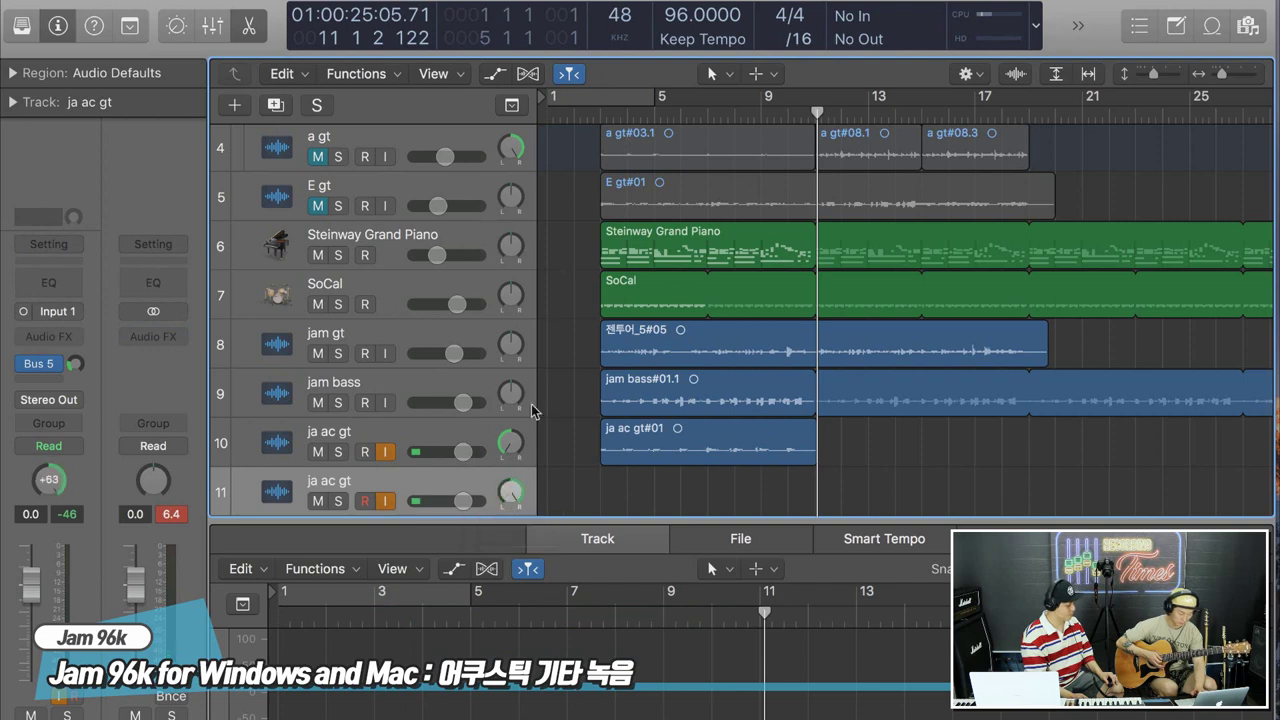
Record a second acoustic guitar take on the duplicated ja ac gt track from bar 3 to just past bar 11
key(Return)
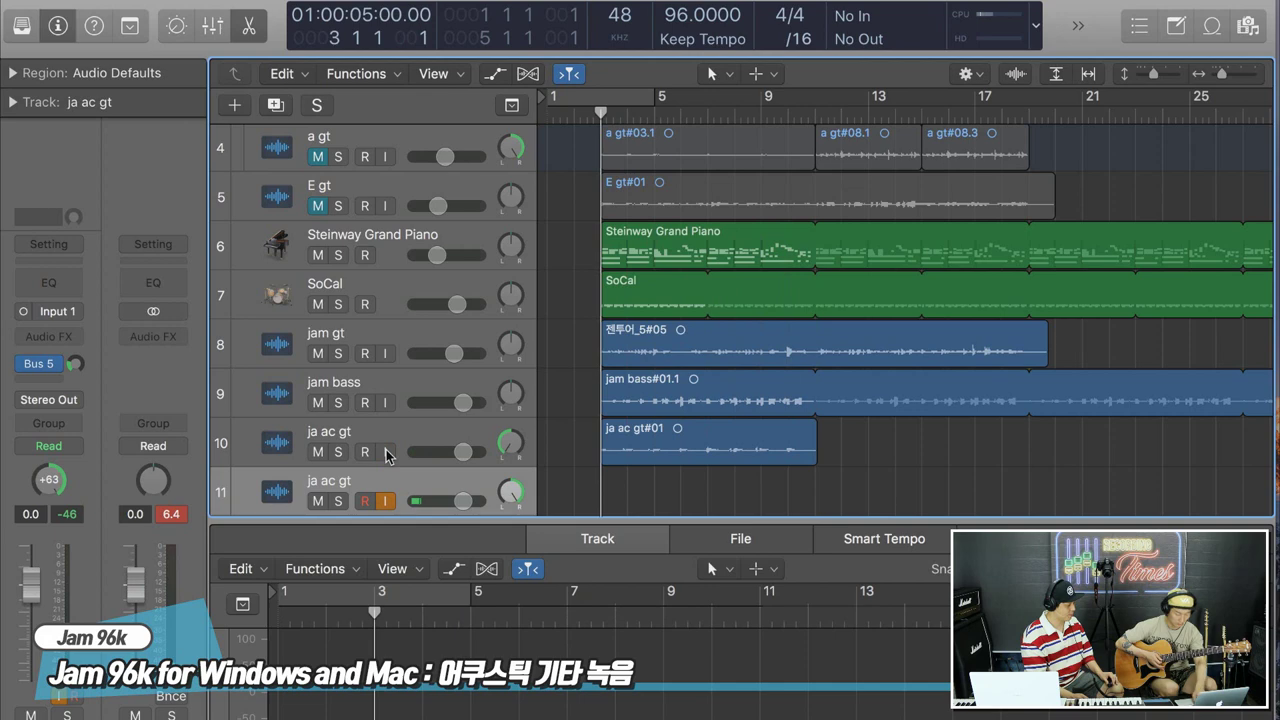
key(r)
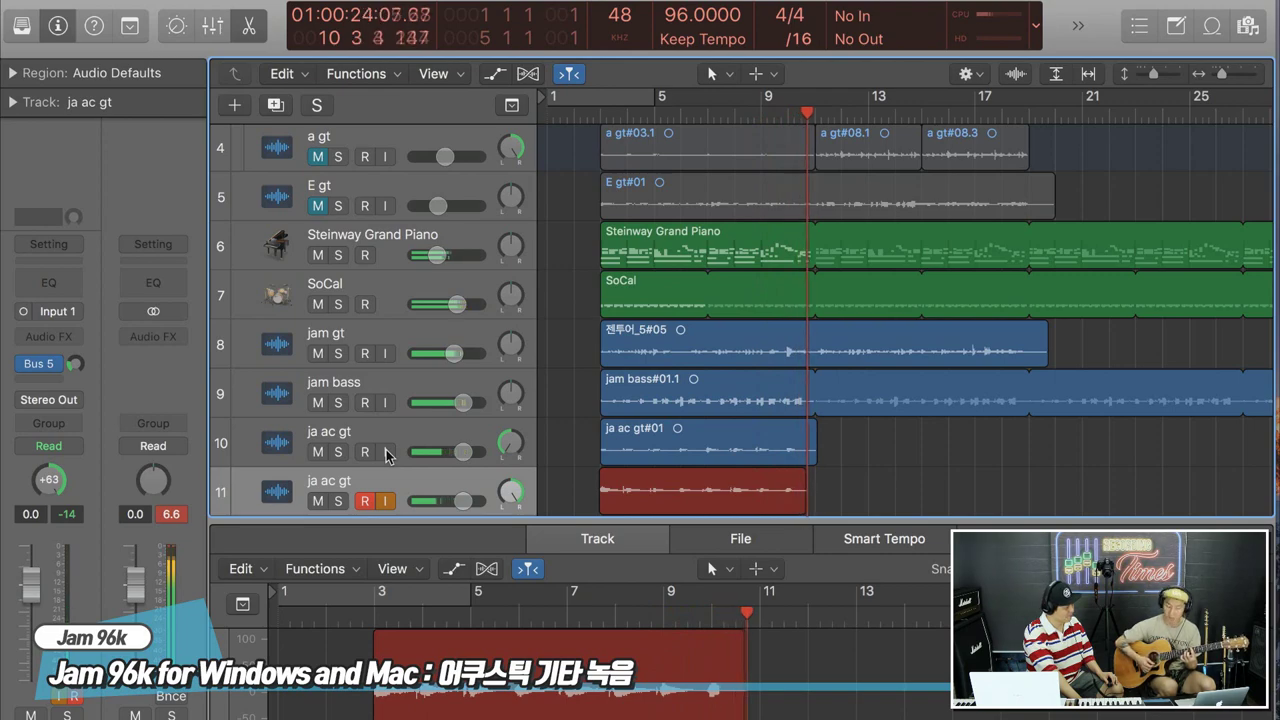
key(space)
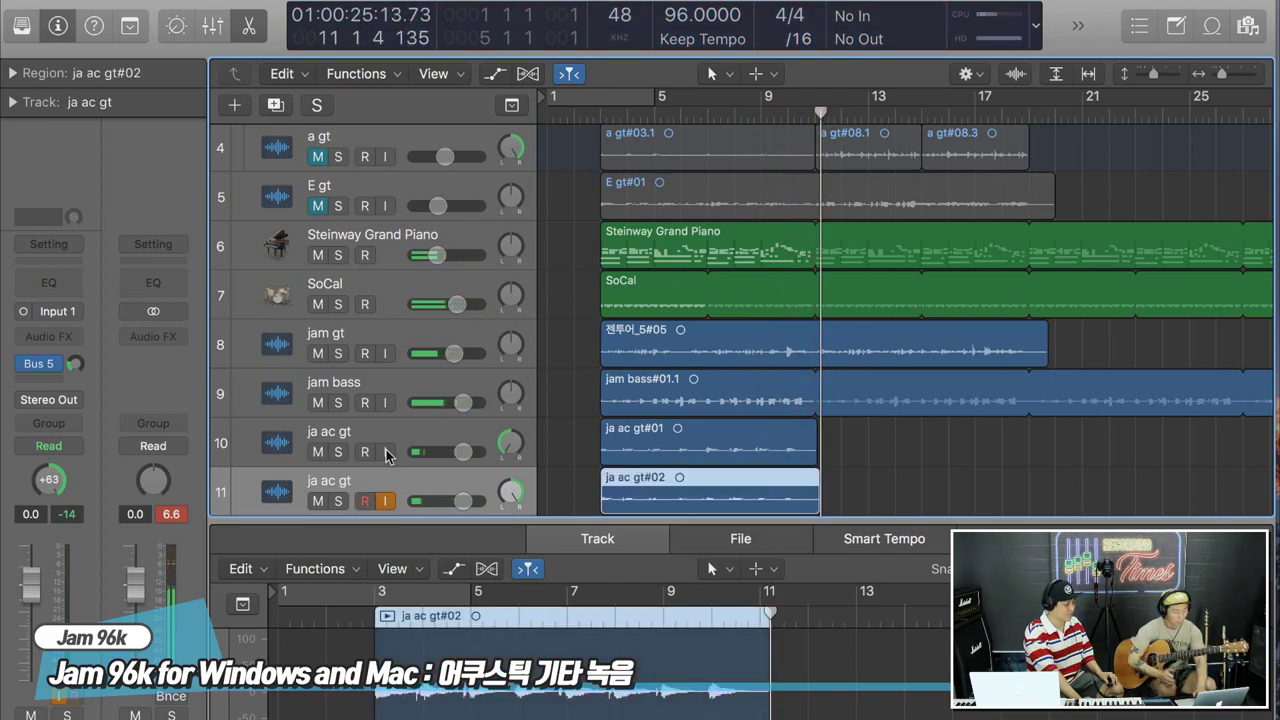